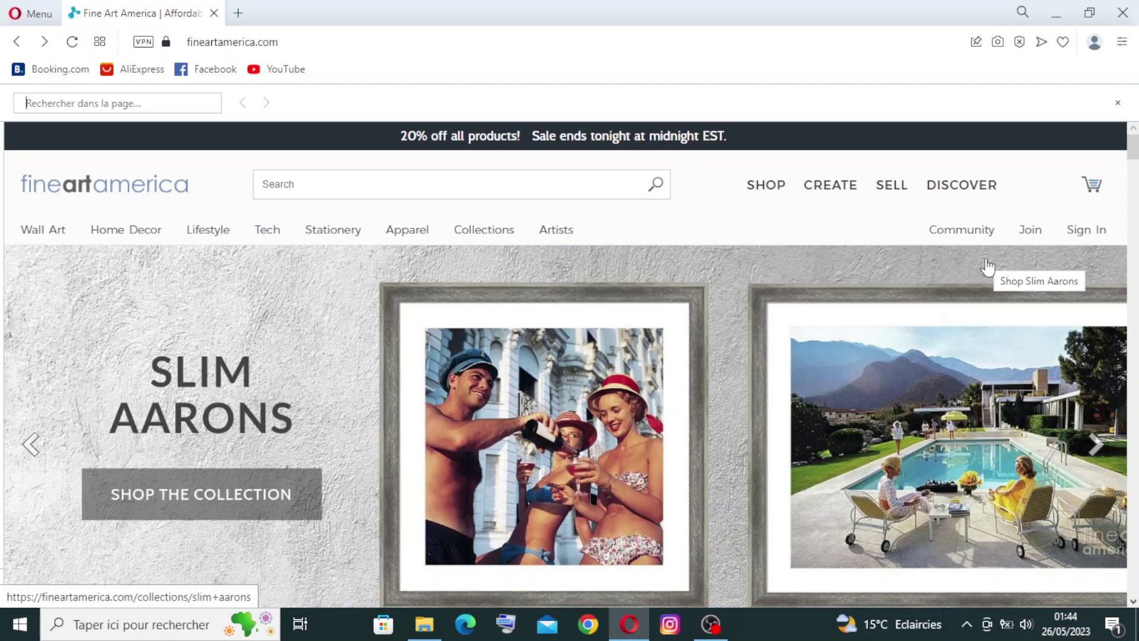
Step: Scroll down through the homepage sections, then return to the top of the page
scroll(987, 267, down, 10)
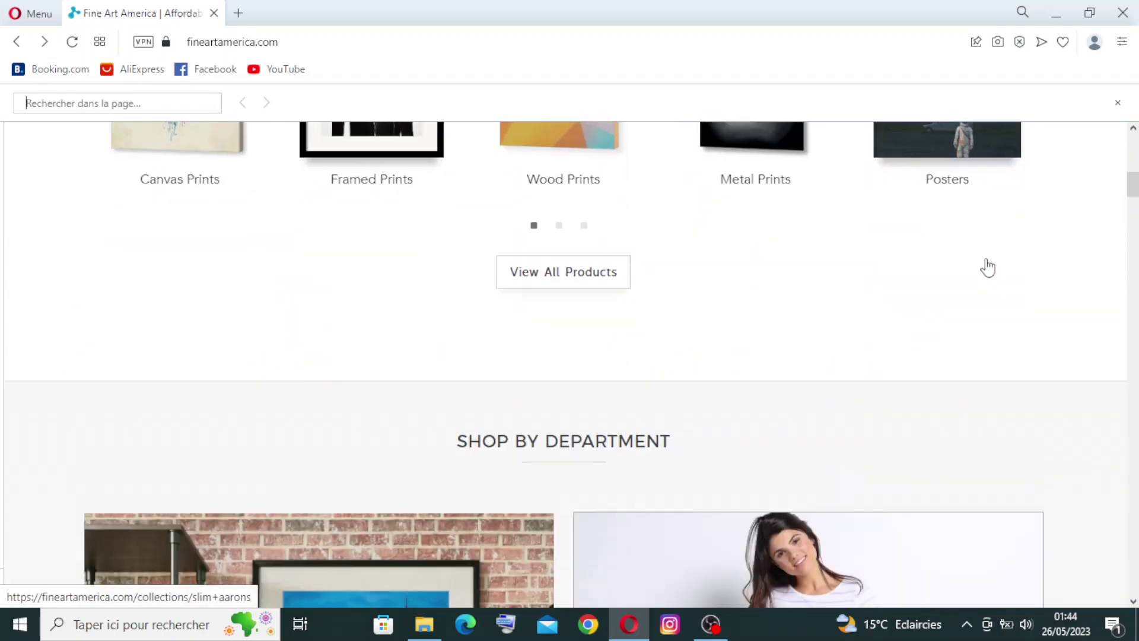
scroll(987, 267, down, 6)
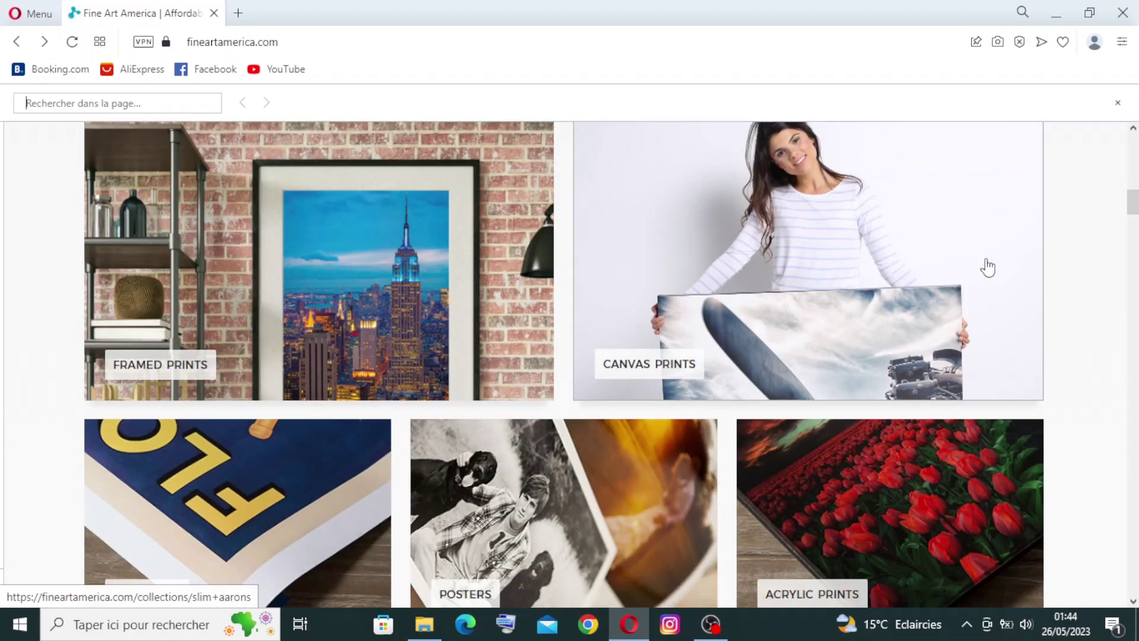
scroll(987, 267, down, 12)
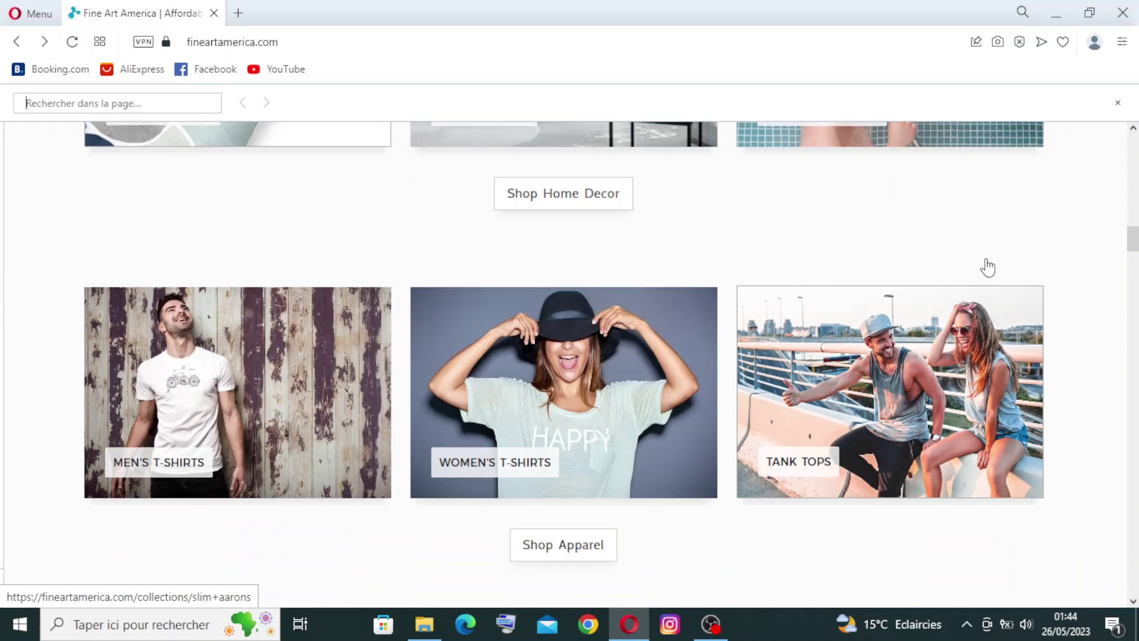
scroll(988, 267, down, 12)
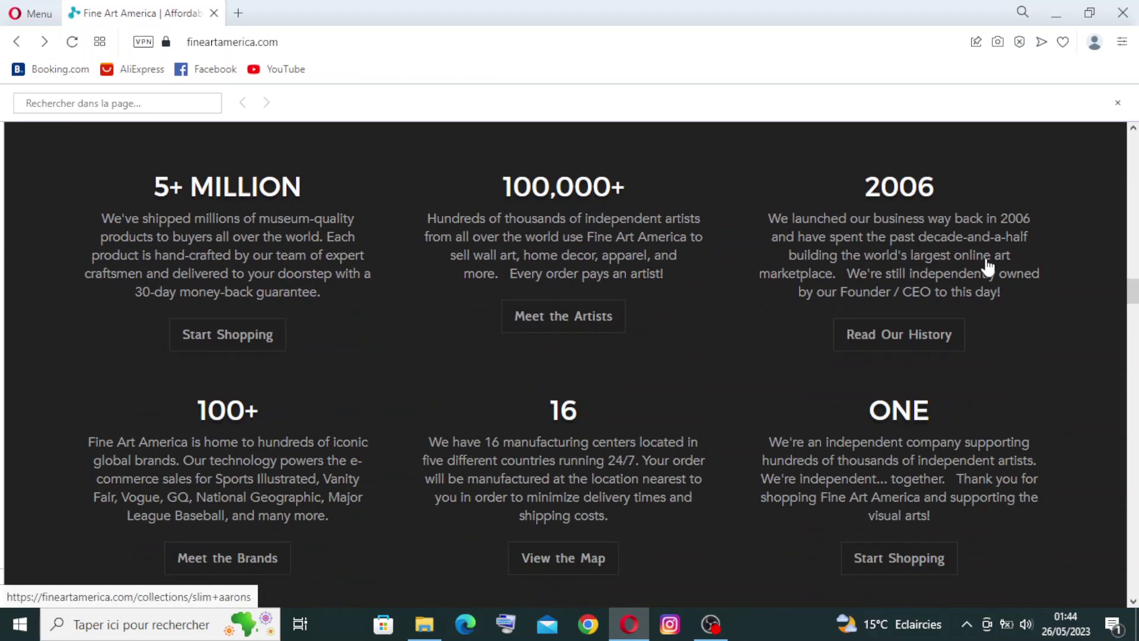
scroll(987, 267, up, 12)
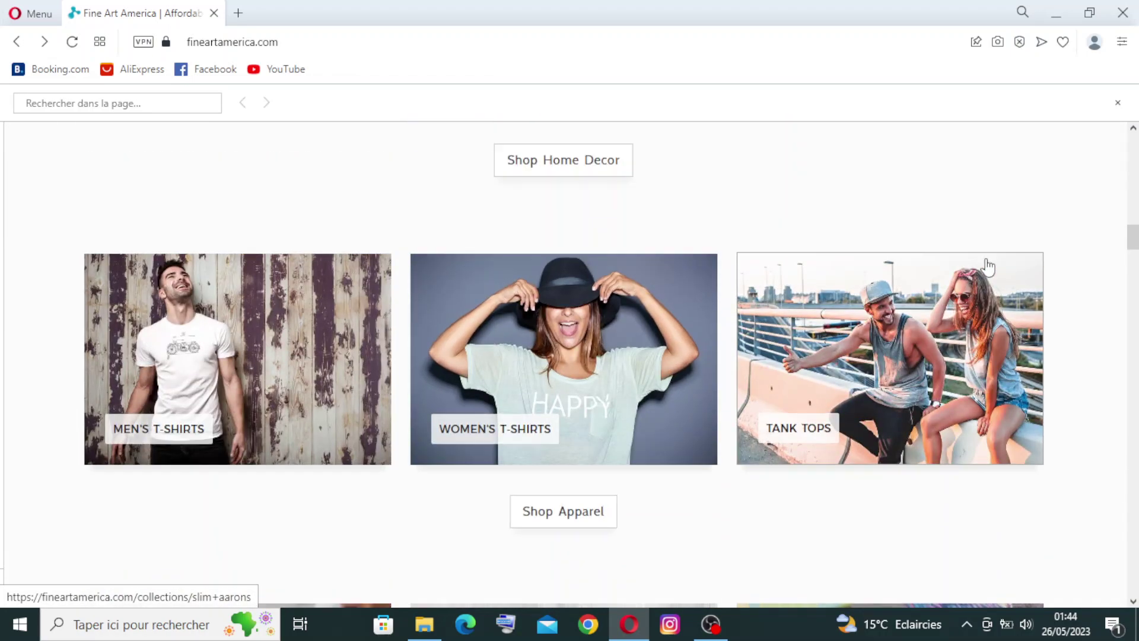
scroll(987, 267, up, 15)
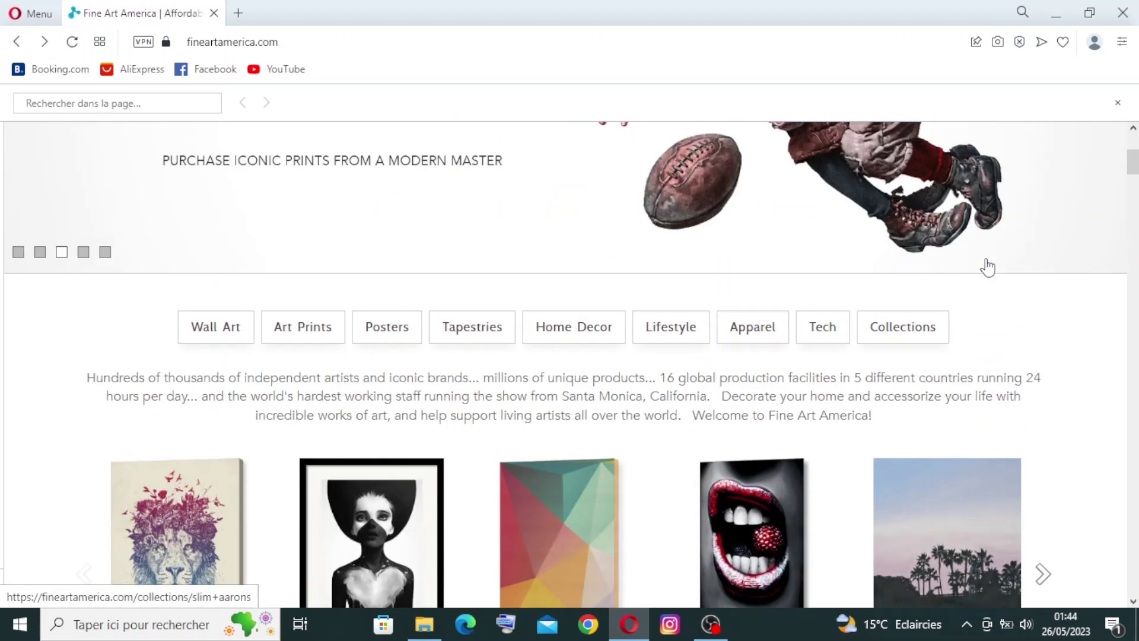
scroll(988, 267, up, 6)
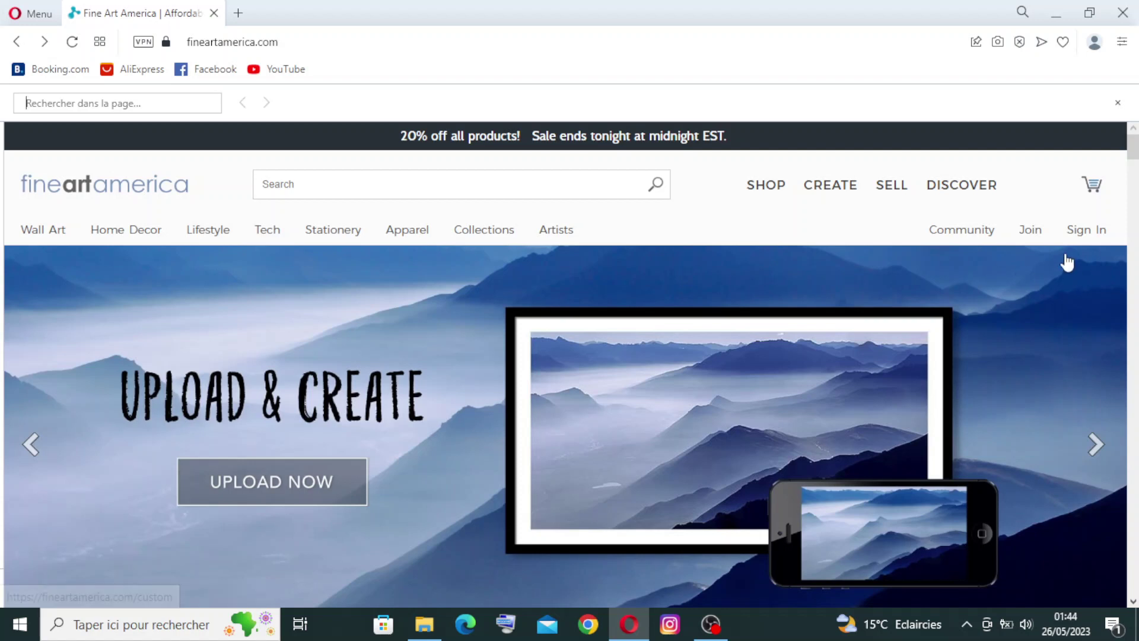
Step: Open the Open an Account page and look over its account types
click(1030, 237)
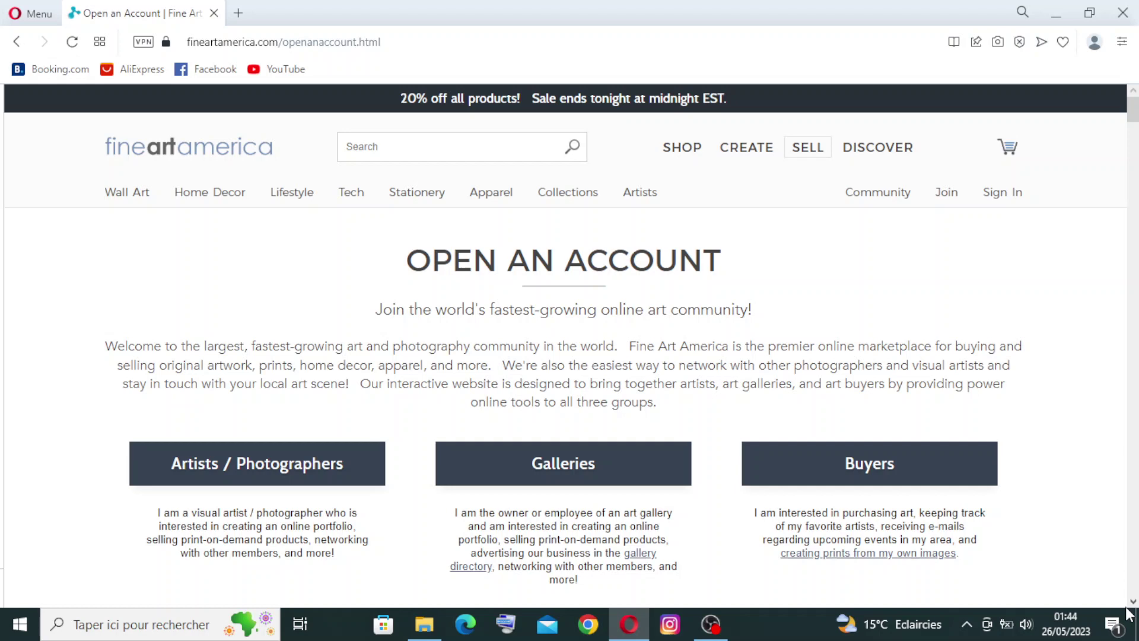
scroll(1135, 604, down, 4)
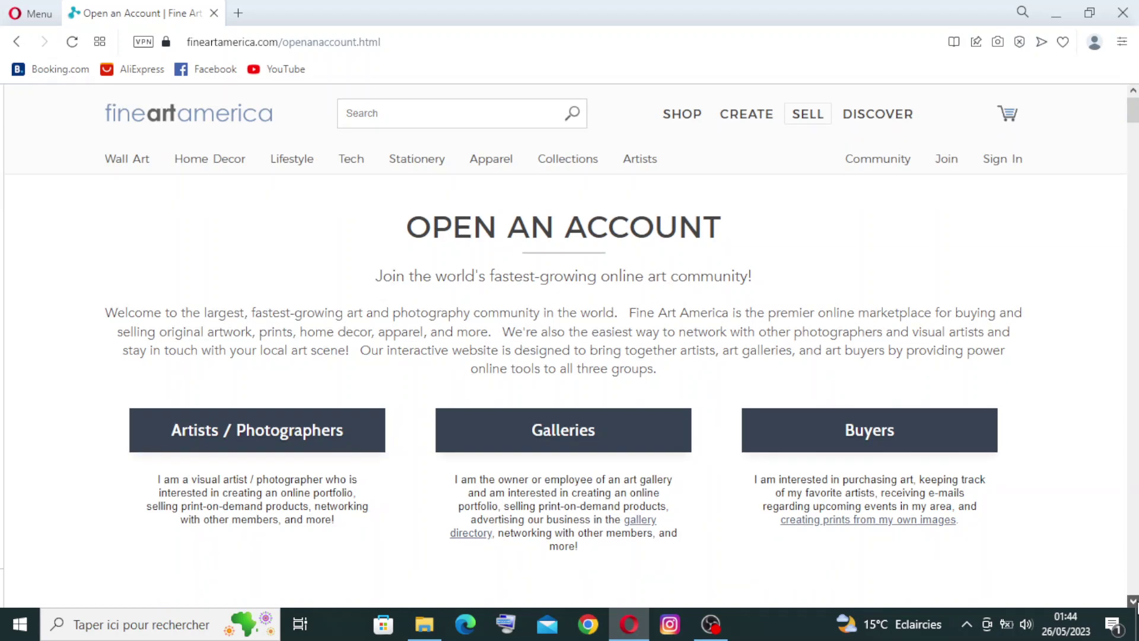
scroll(1136, 603, down, 1)
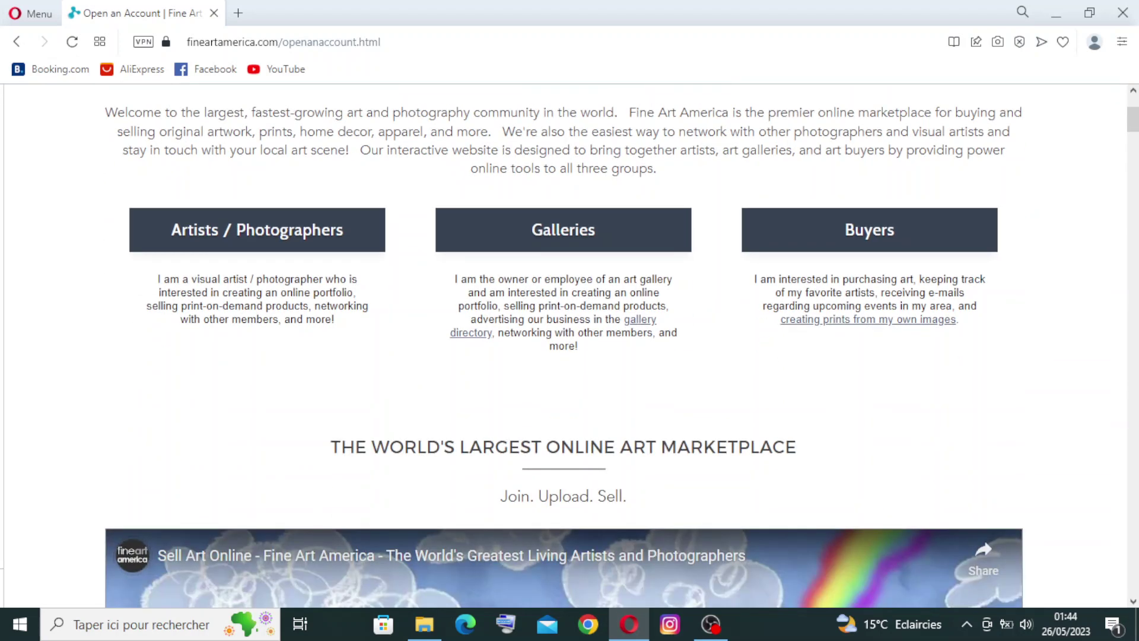
scroll(1133, 166, up, 5)
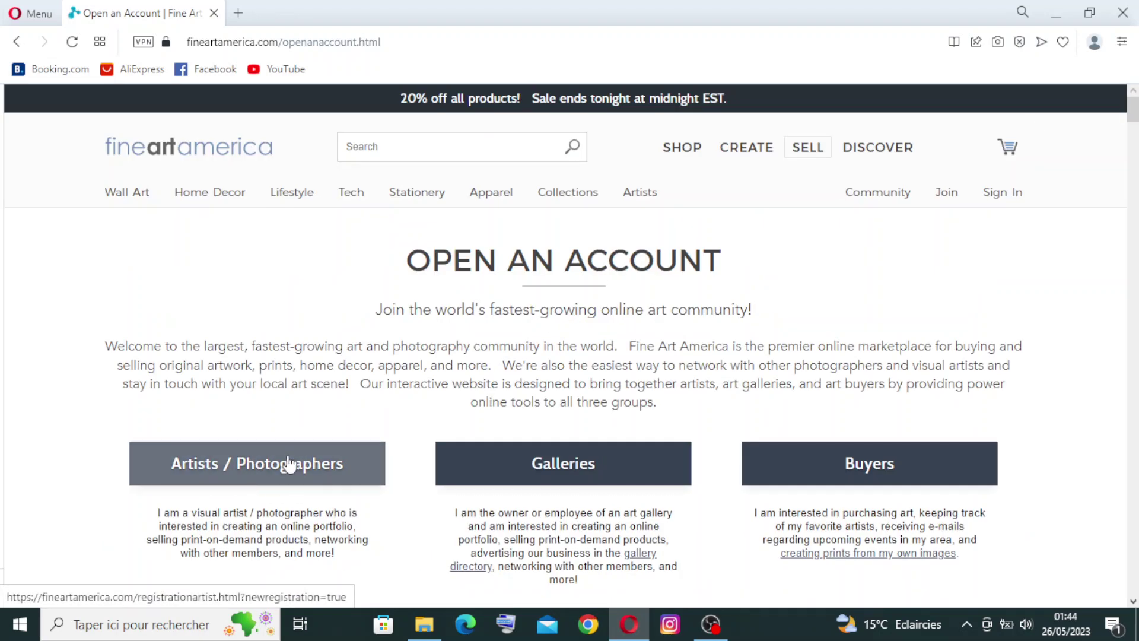
Step: Start the artist registration form and enter the artist's first and last name
click(240, 473)
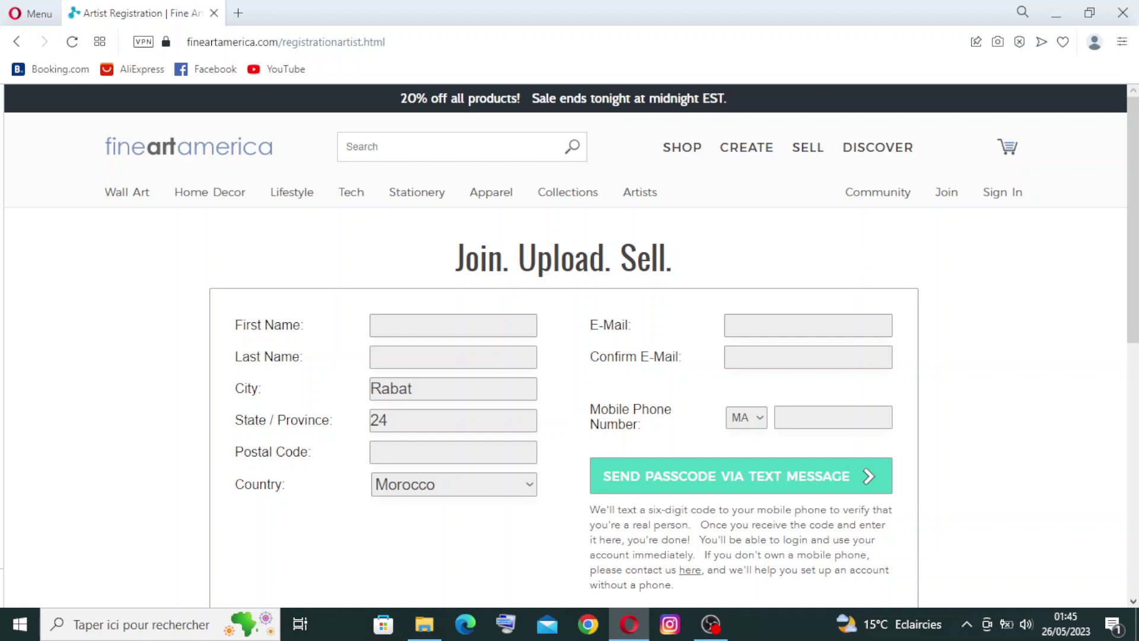
drag(1134, 153, 1134, 159)
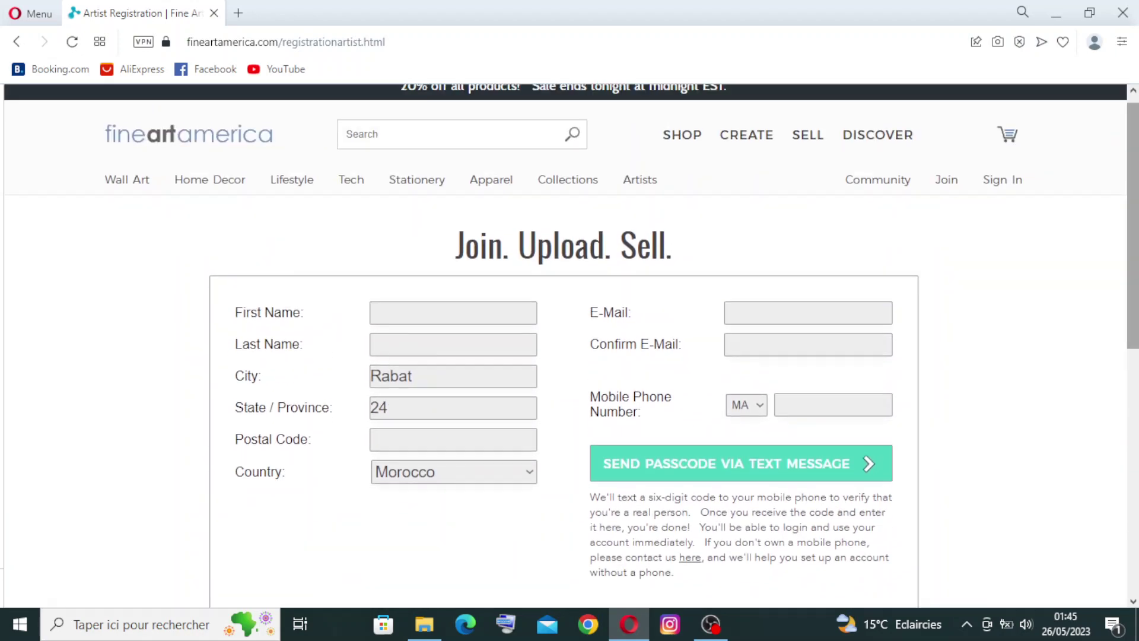
click(430, 314)
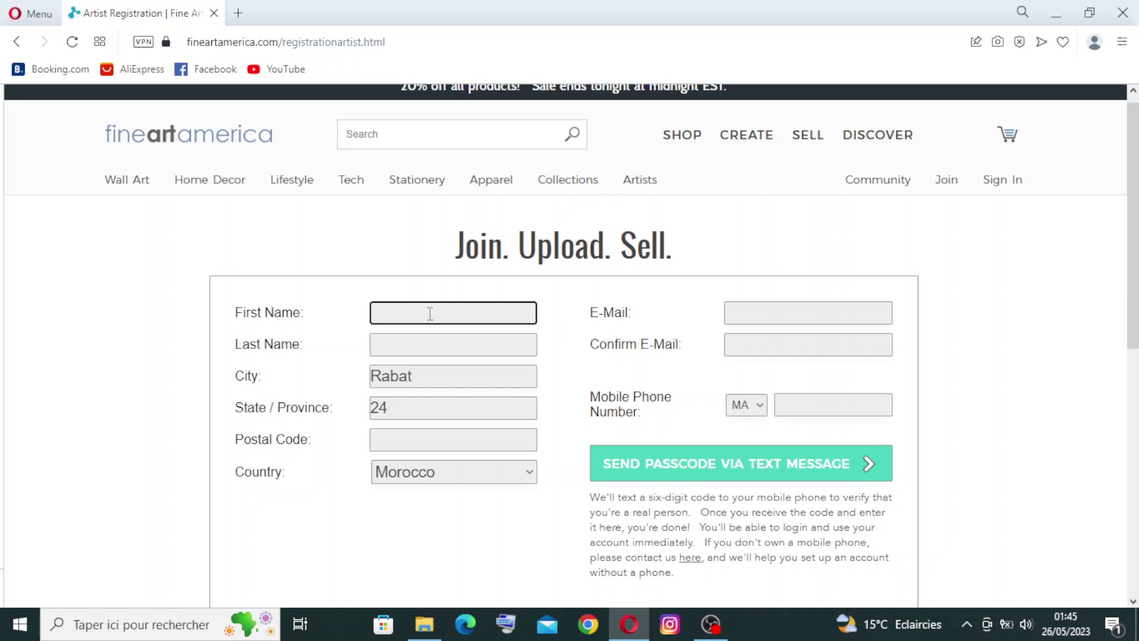
text(zs)
key(BackSpace)
key(BackSpace)
text(SZOUZAN)
key(BackSpace)
key(BackSpace)
key(BackSpace)
key(BackSpace)
key(BackSpace)
key(BackSpace)
key(BackSpace)
click(419, 351)
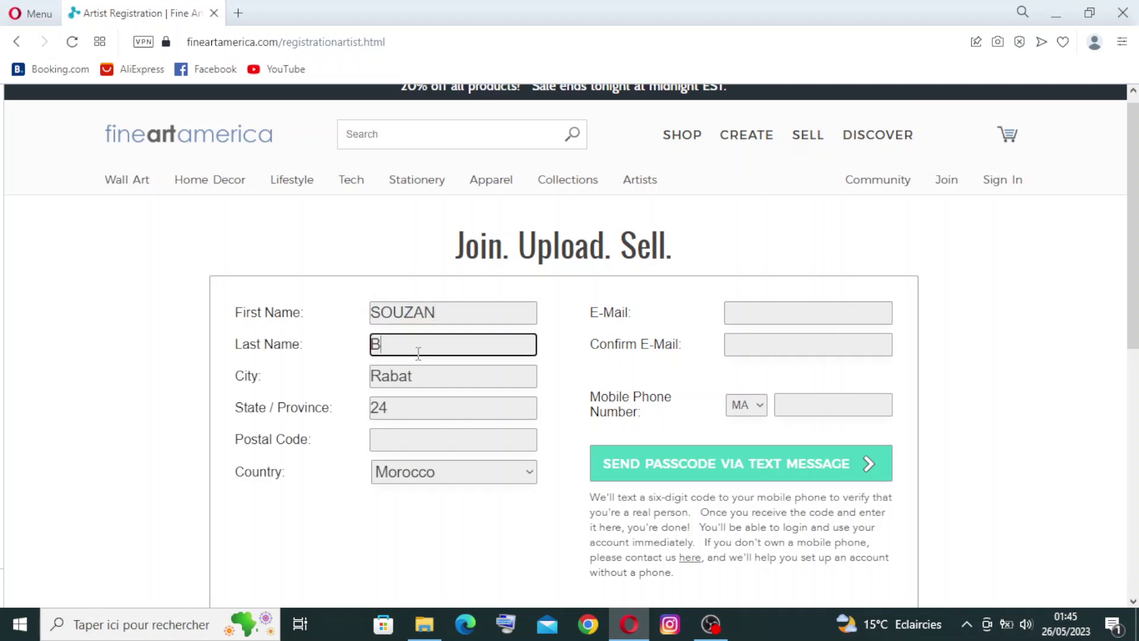
Step: Replace city Rabat with LONDON, clear State/Province, and scroll the Country list
click(434, 376)
key(BackSpace)
key(BackSpace)
key(BackSpace)
key(BackSpace)
key(BackSpace)
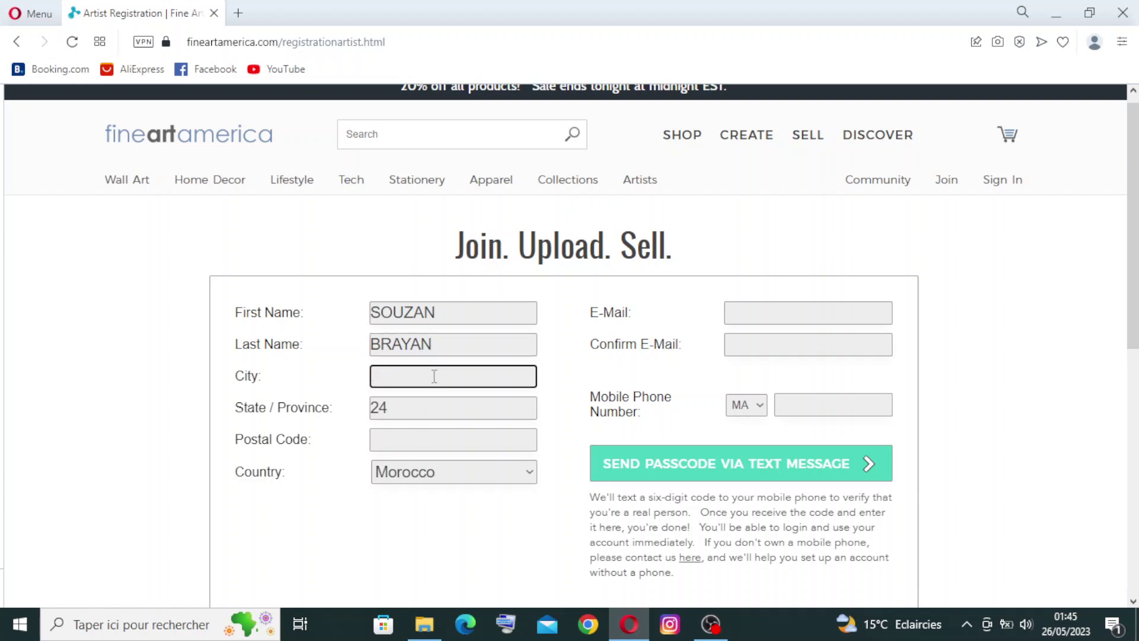
text(LONDON)
click(411, 408)
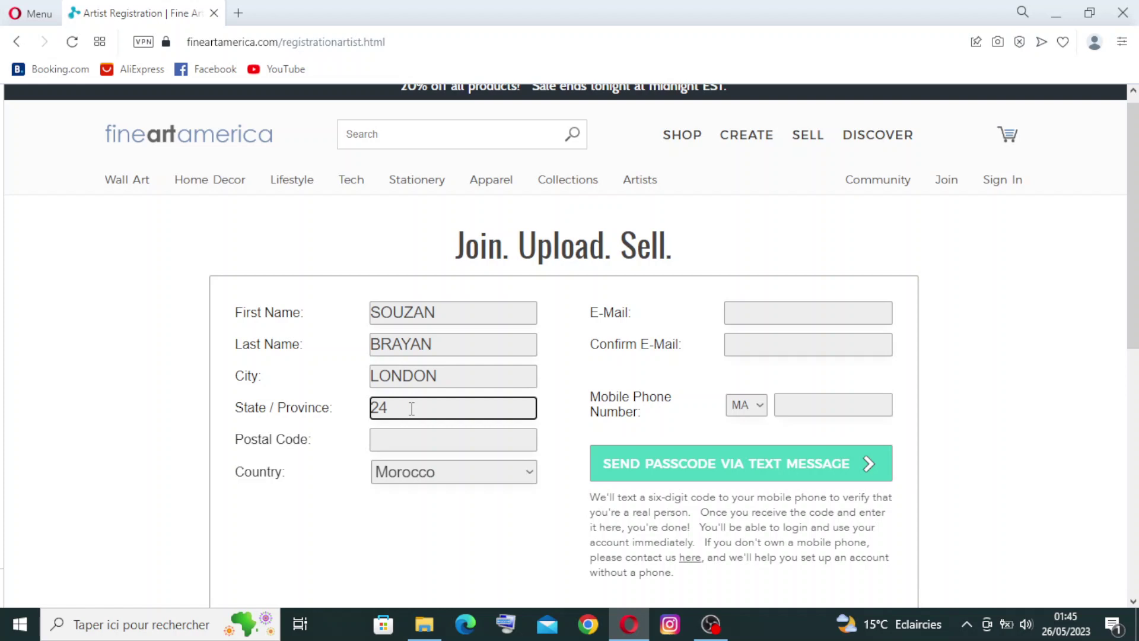
key(BackSpace)
key(BackSpace)
click(471, 467)
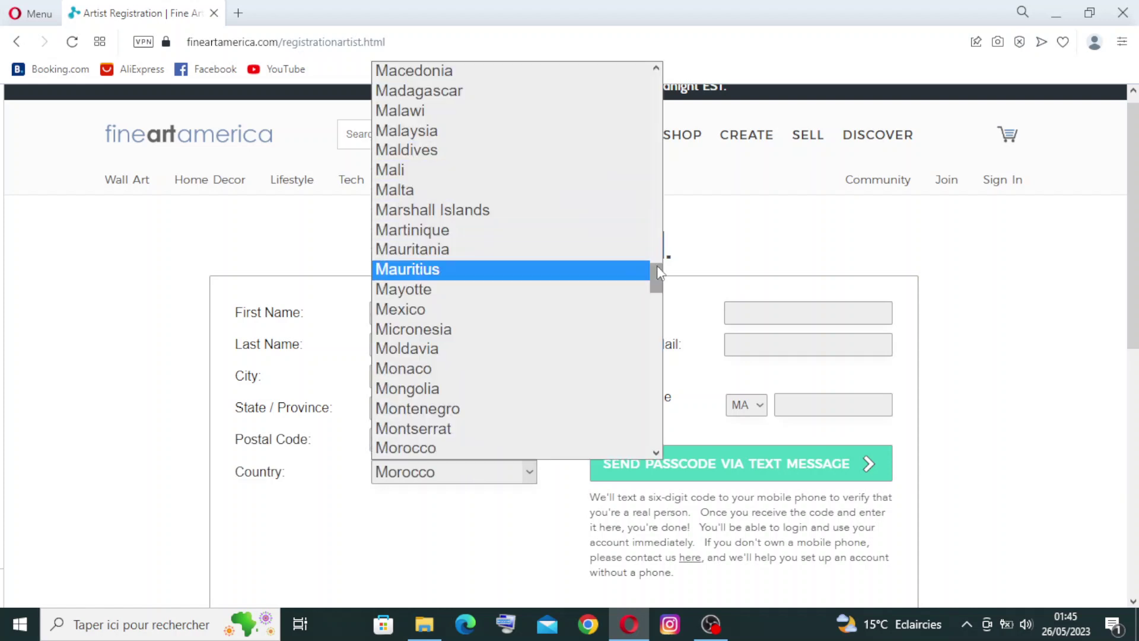
drag(657, 265, 662, 419)
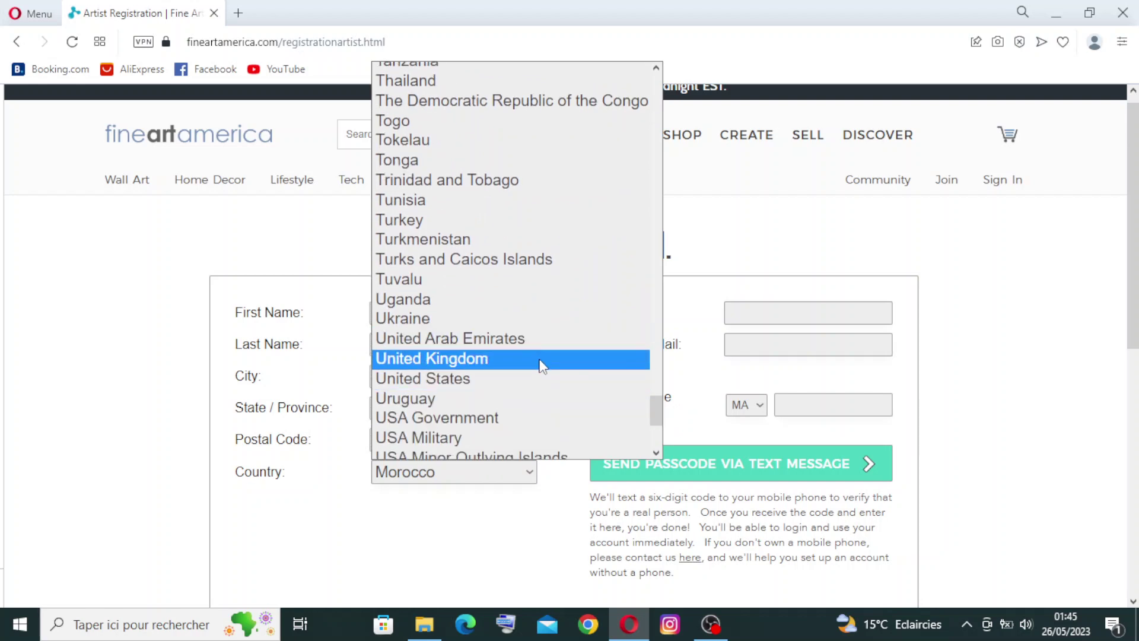
Step: Set Country to United States and enter the artist's e-mail address
click(531, 379)
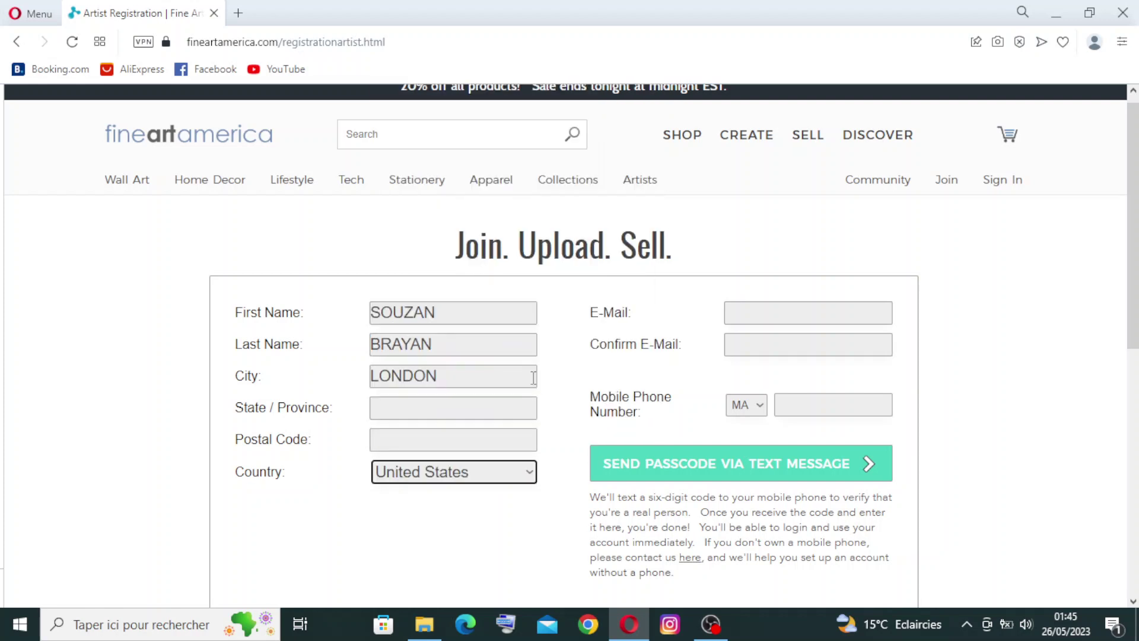
click(798, 307)
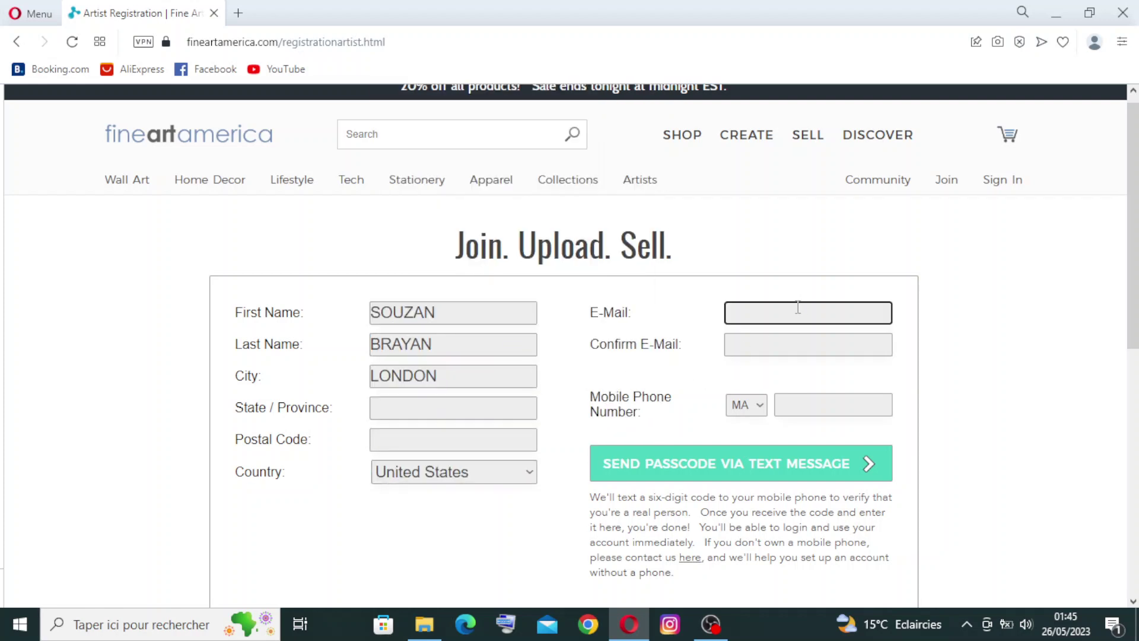
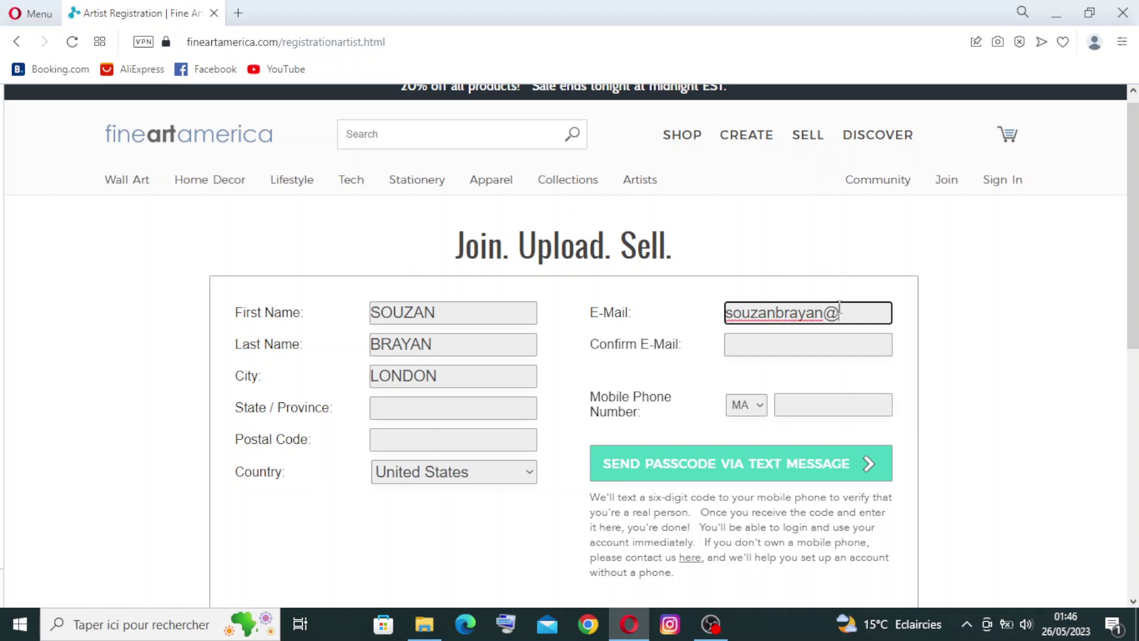
click(847, 340)
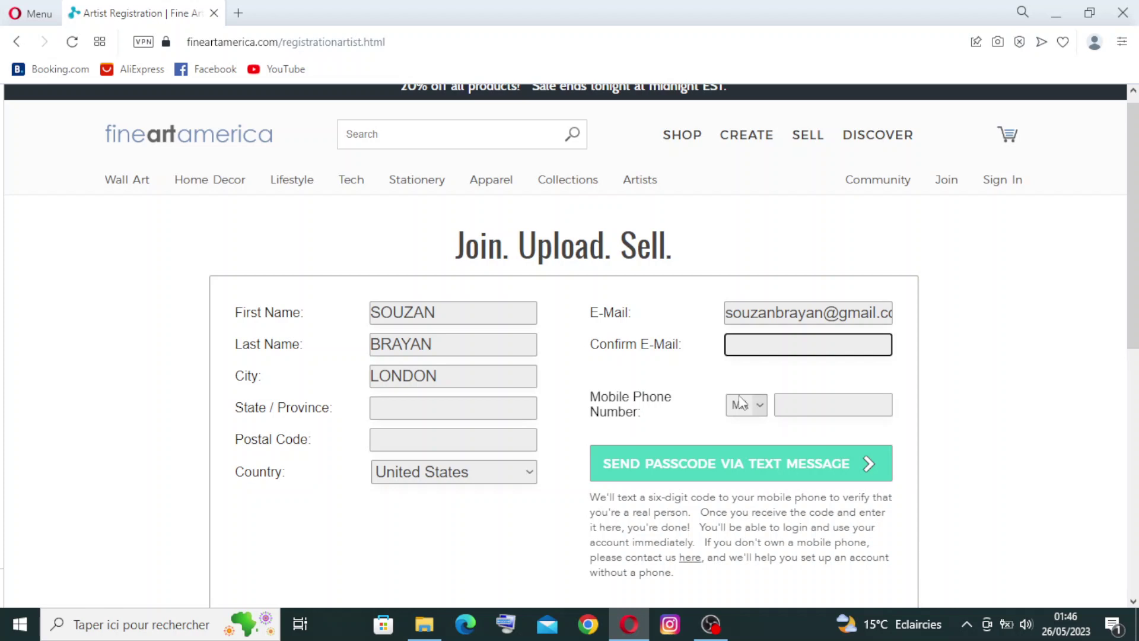
Step: Look through the phone country codes, keep MA, and scroll down the form
click(764, 410)
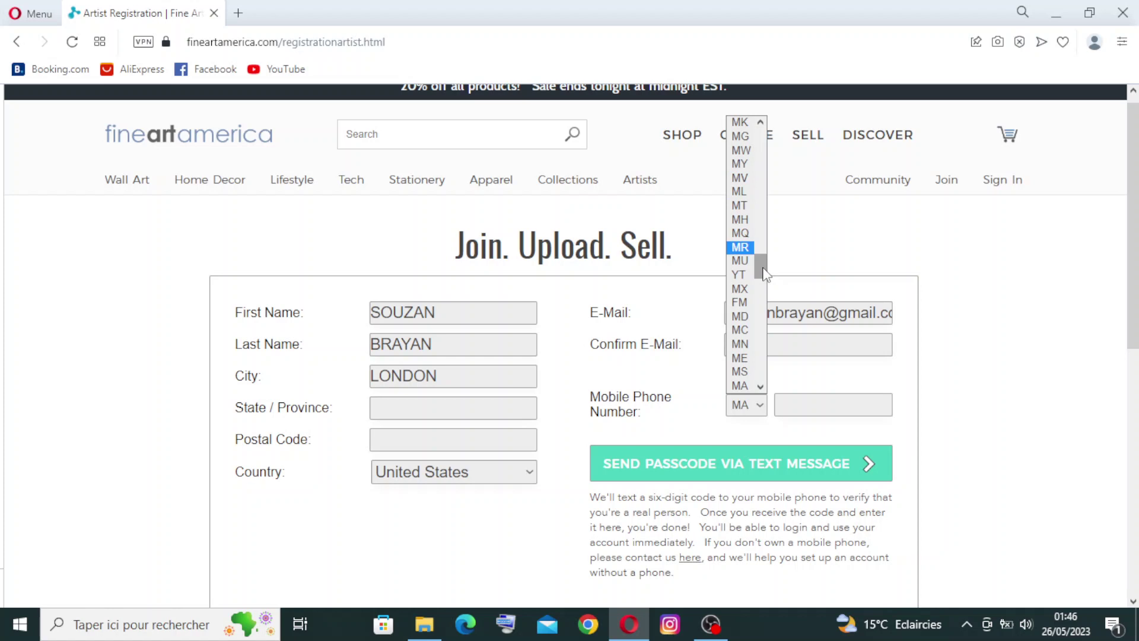
drag(763, 273, 762, 299)
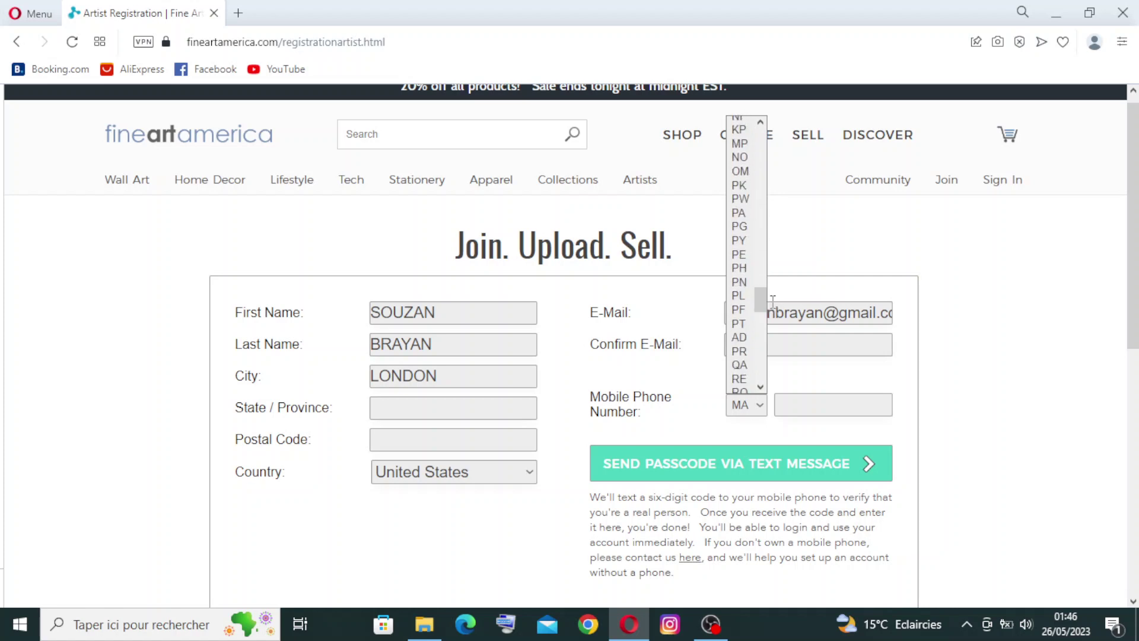
click(980, 334)
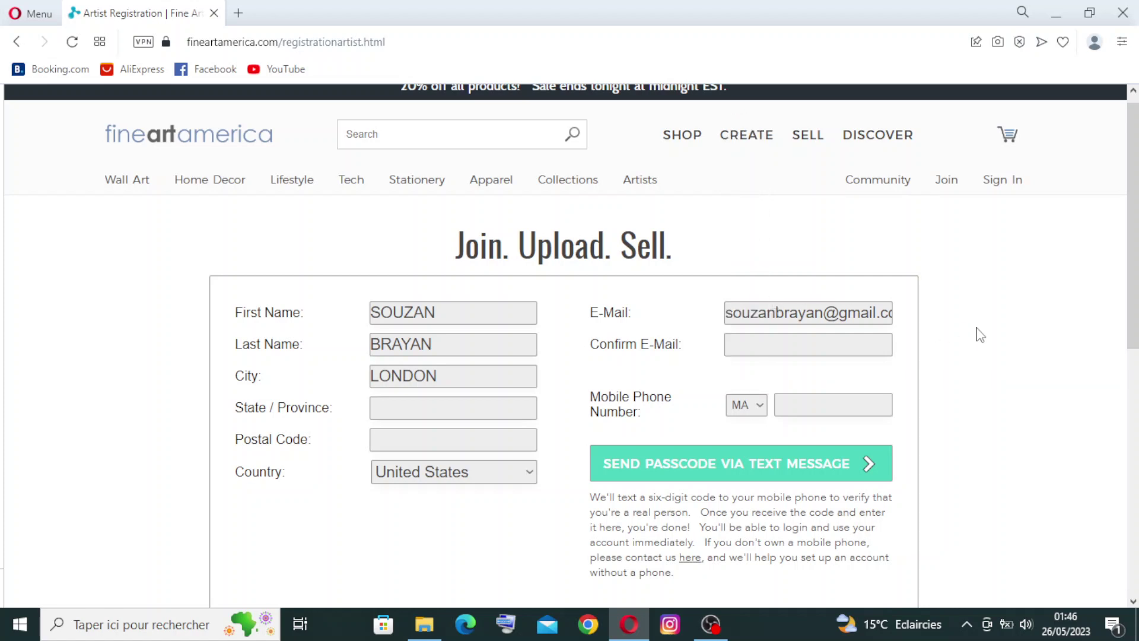
scroll(980, 334, down, 2)
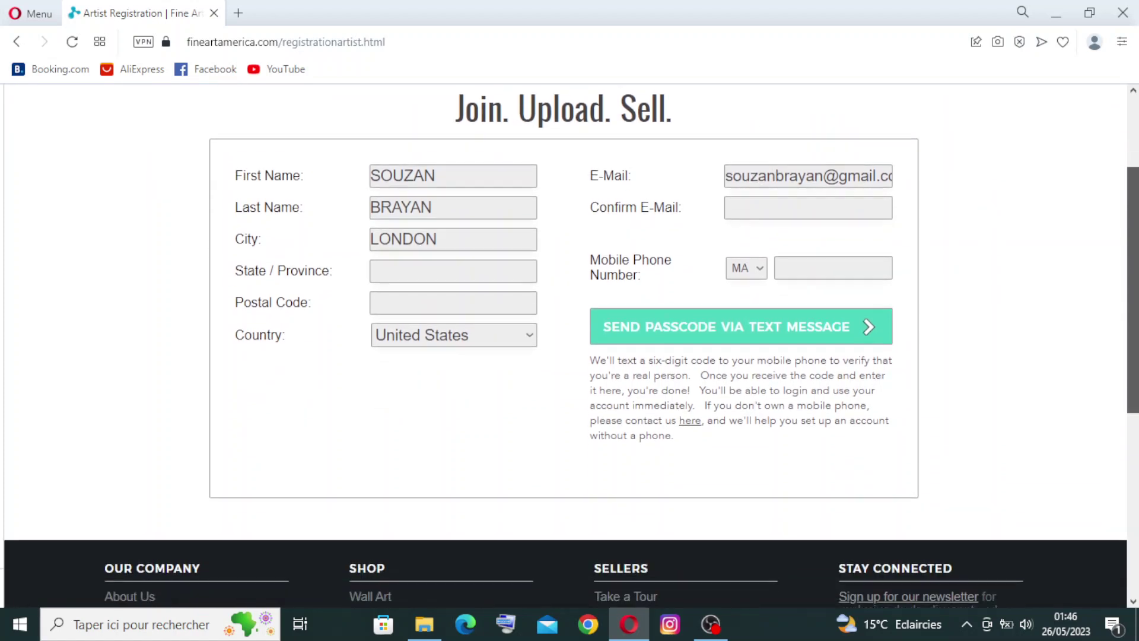
scroll(702, 339, down, 1)
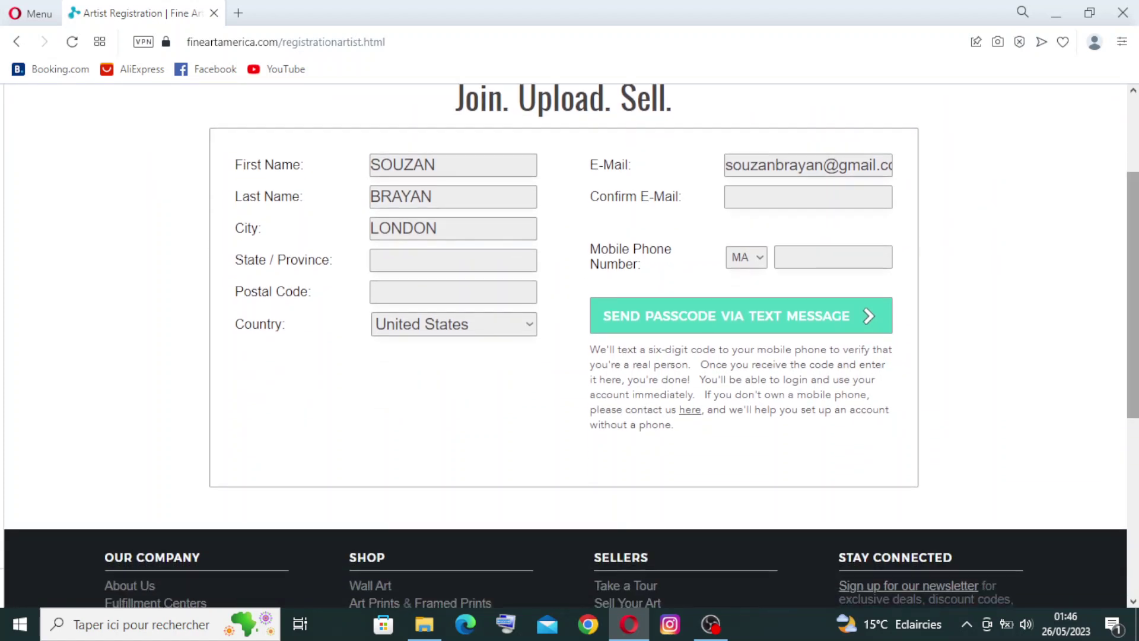
Step: Request the text-message passcode without a phone number, then return to Open an Account
click(776, 323)
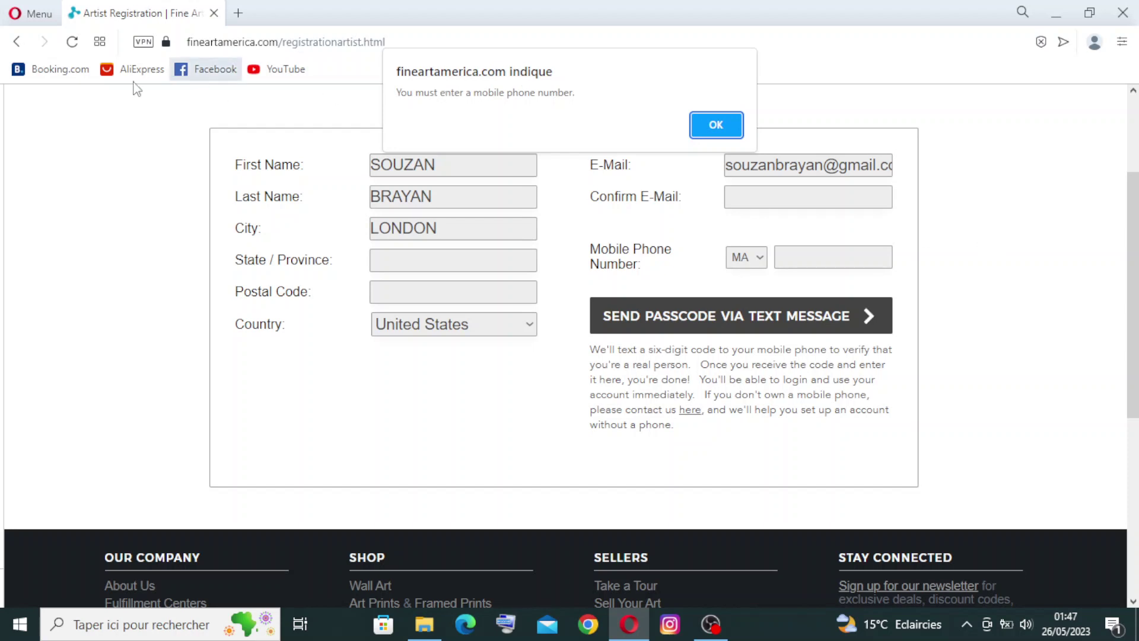
click(16, 46)
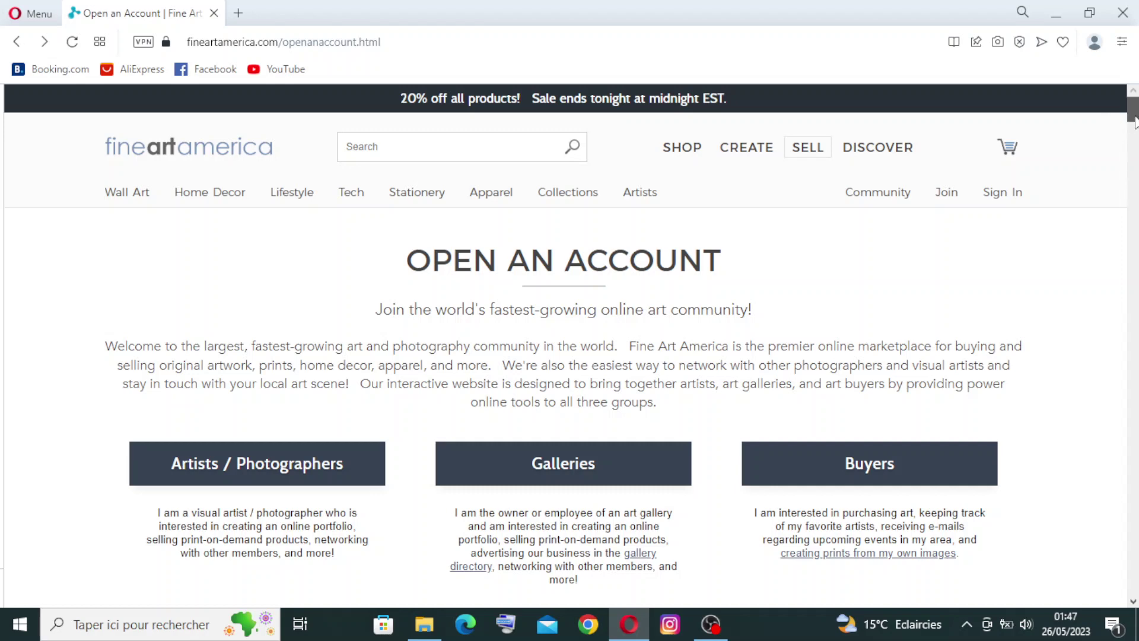
Step: Go back to the homepage and bring up the find-in-page bar
scroll(1129, 115, down, 3)
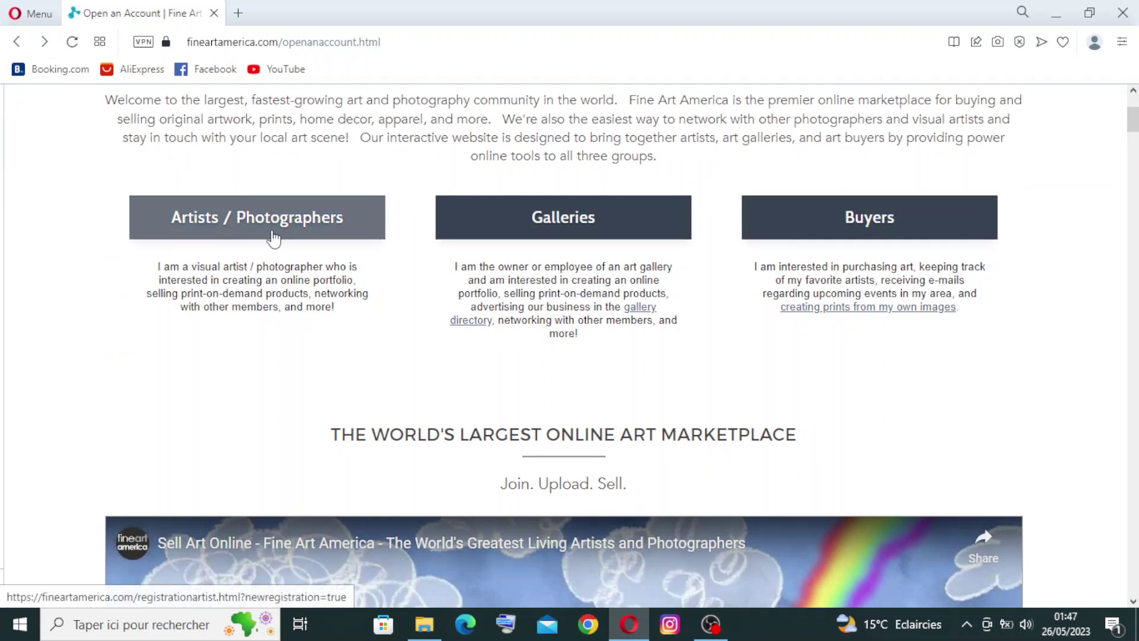
click(20, 42)
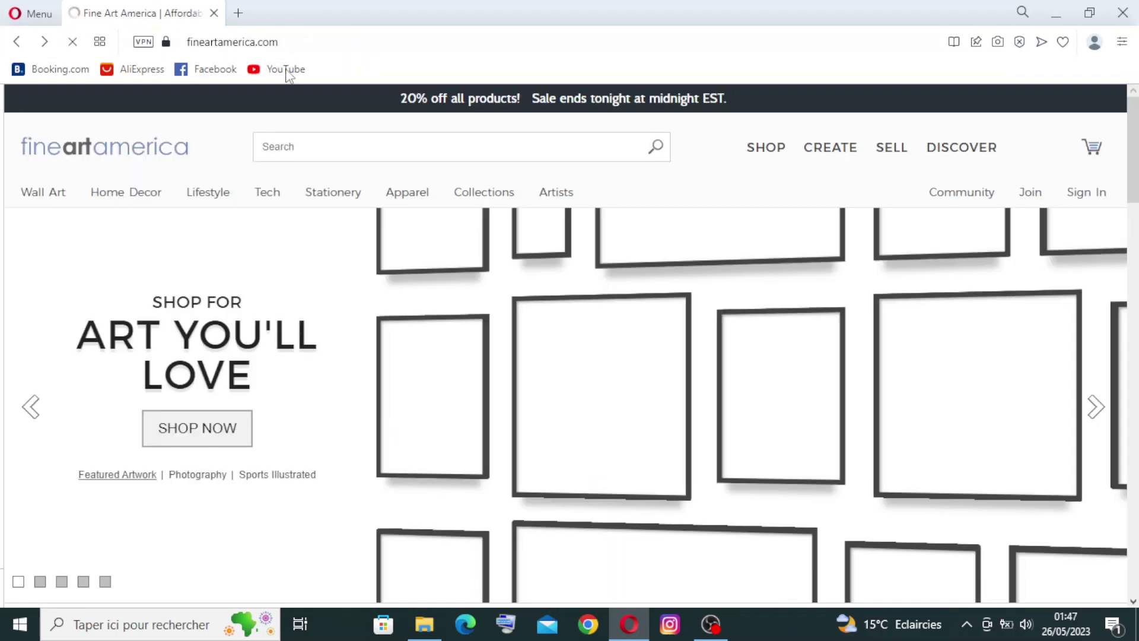
key(ctrl+f)
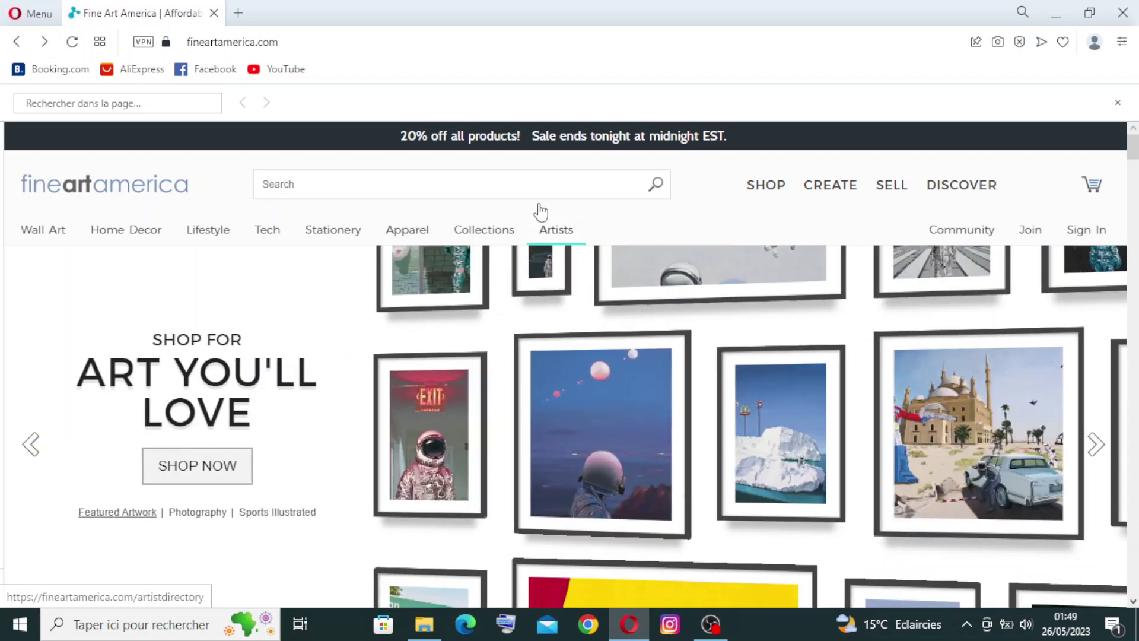
Step: Browse the Artists mega-menu of classic and featured artists, then show the Collections dropdown
mouse_move(563, 230)
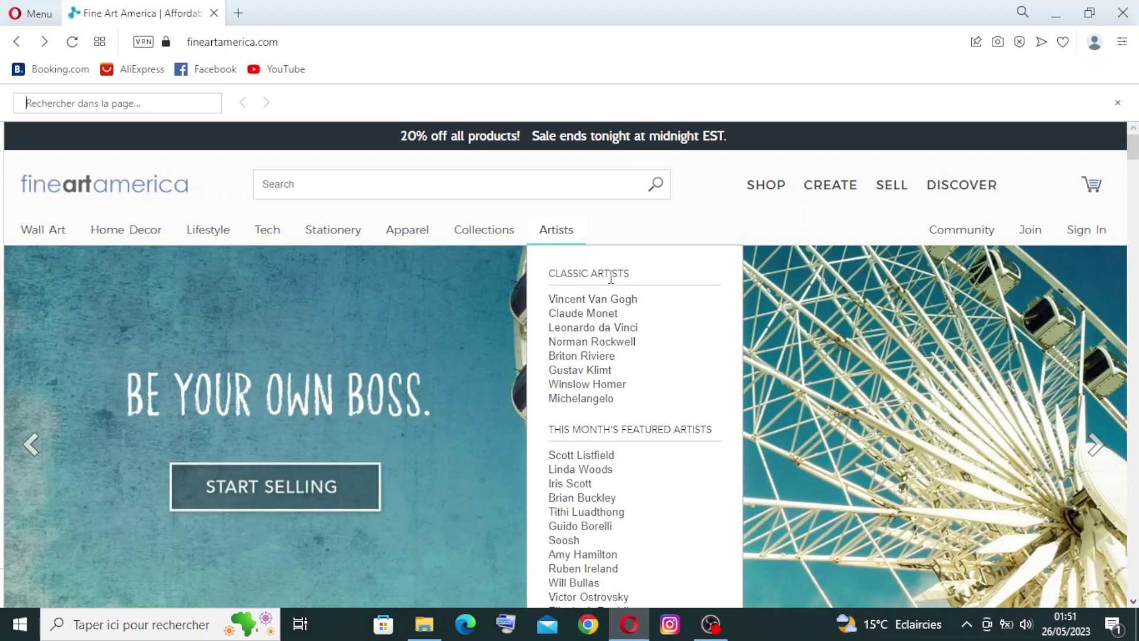
scroll(594, 469, down, 2)
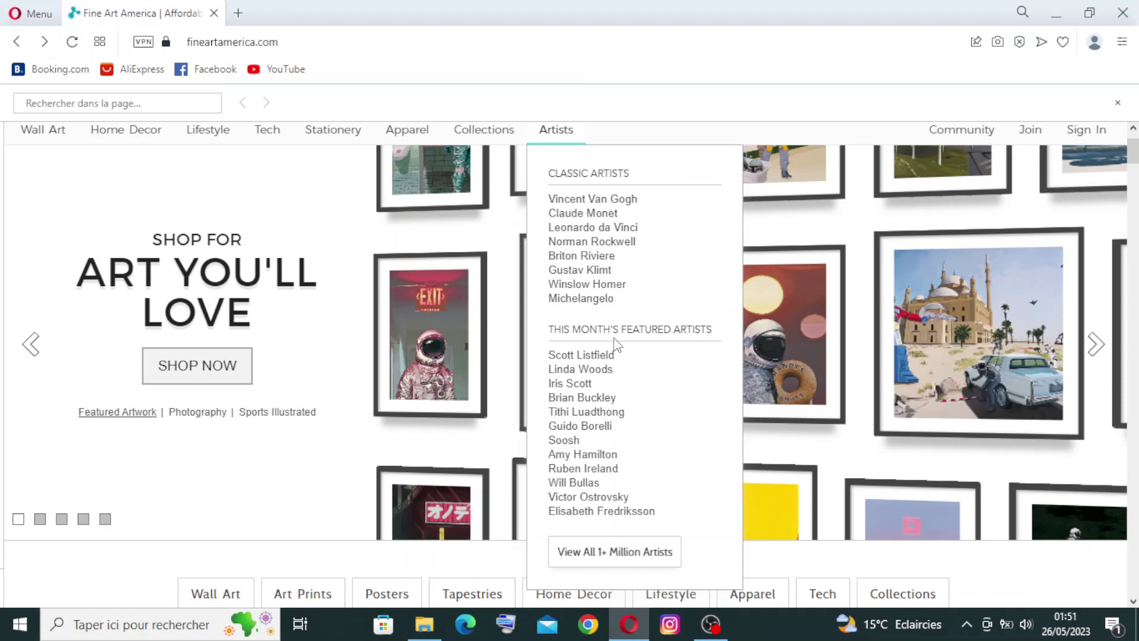
scroll(615, 343, up, 1)
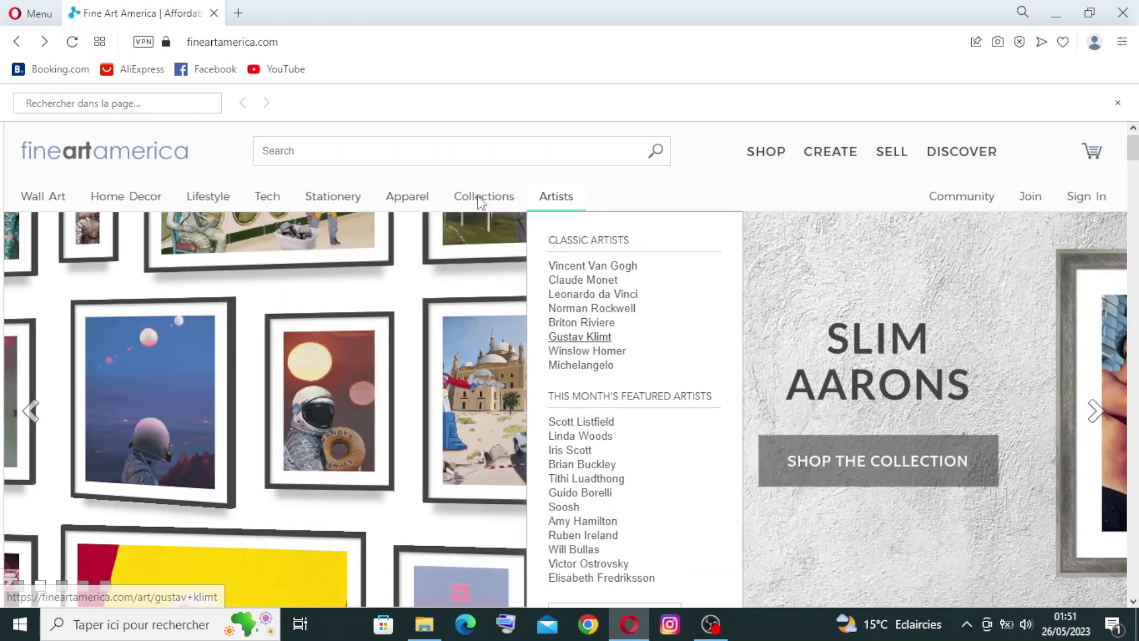
mouse_move(481, 201)
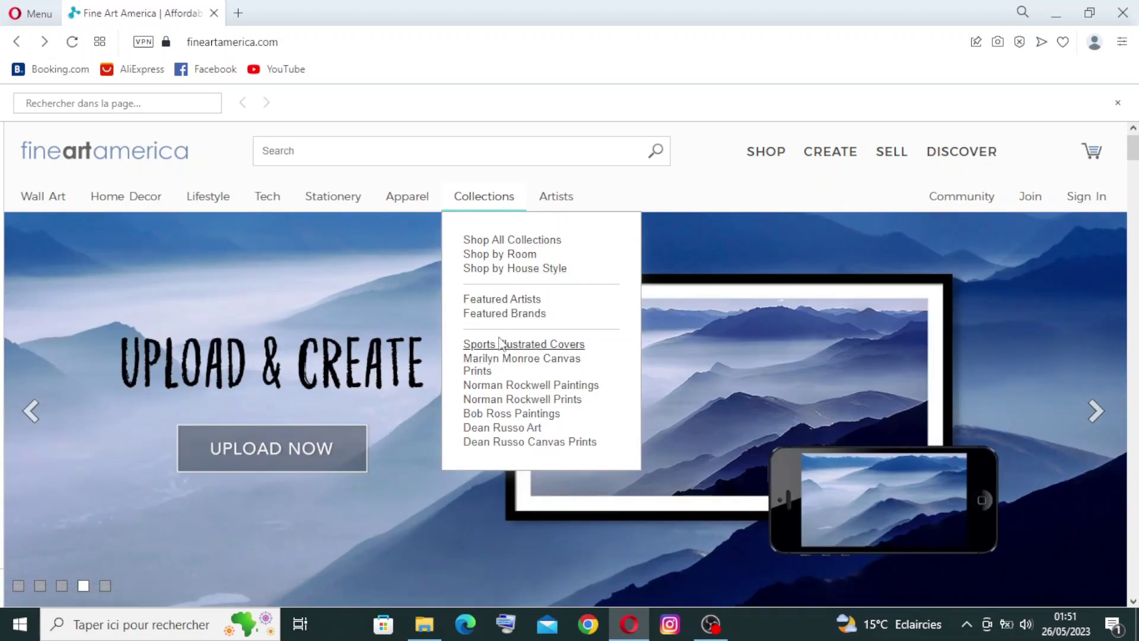
Step: Preview the Apparel, Stationery, Tech, Lifestyle, Home Decor and Wall Art menus in turn
mouse_move(405, 204)
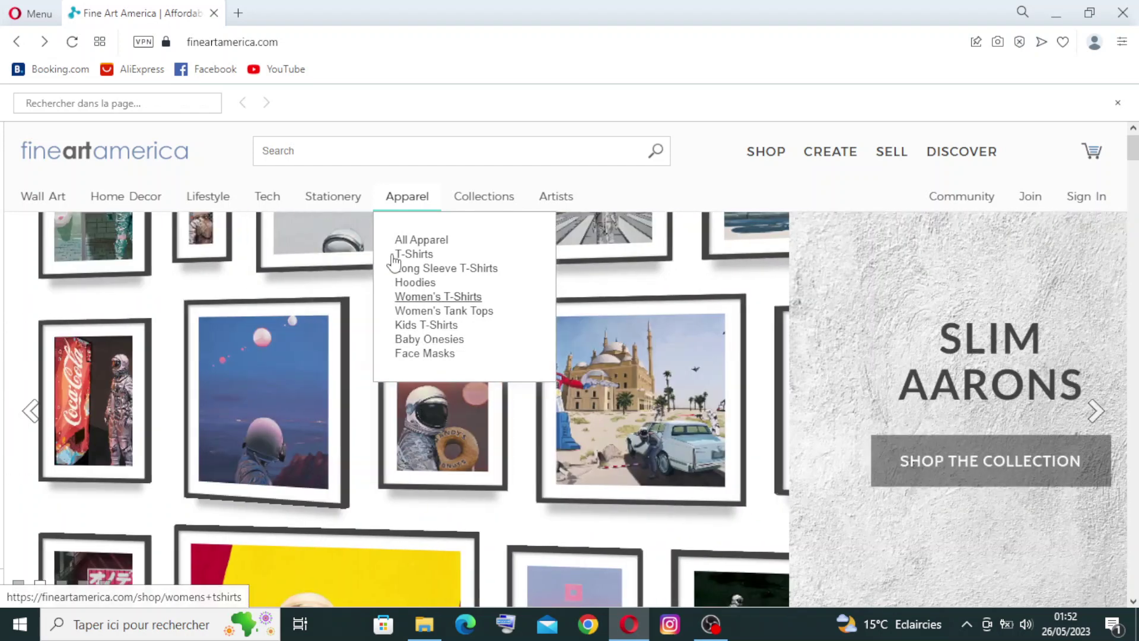
mouse_move(315, 203)
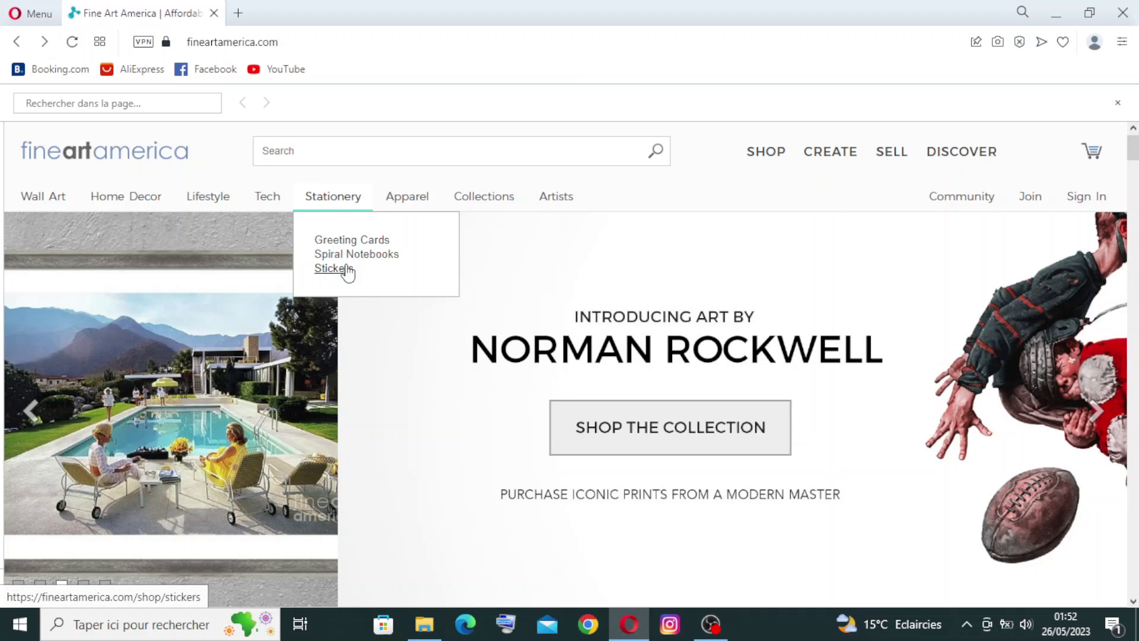
mouse_move(269, 205)
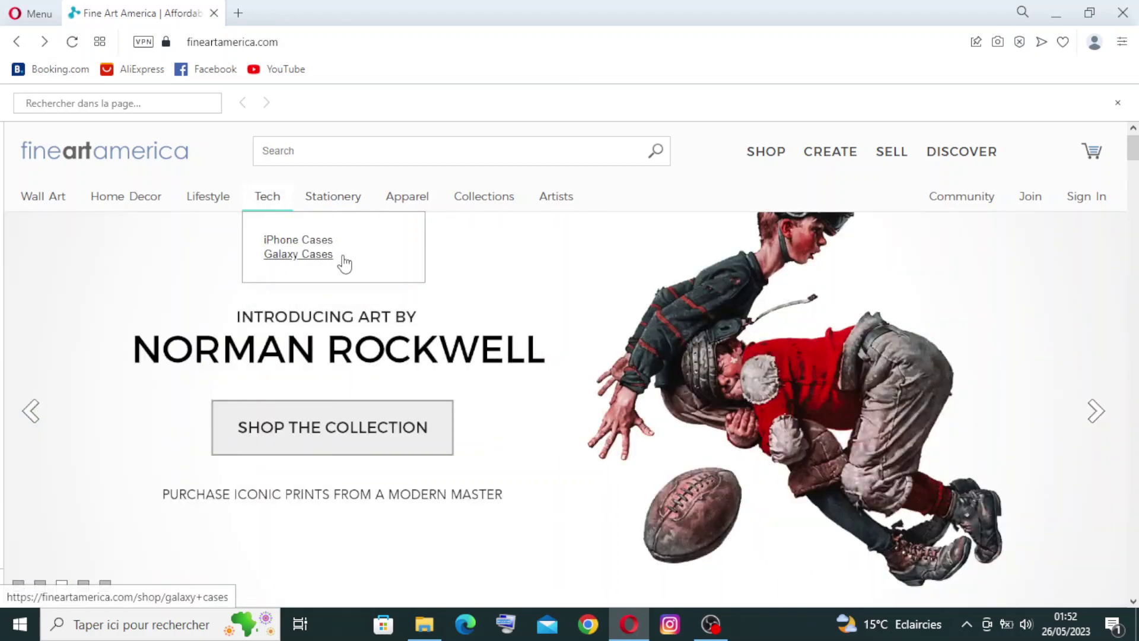
mouse_move(215, 204)
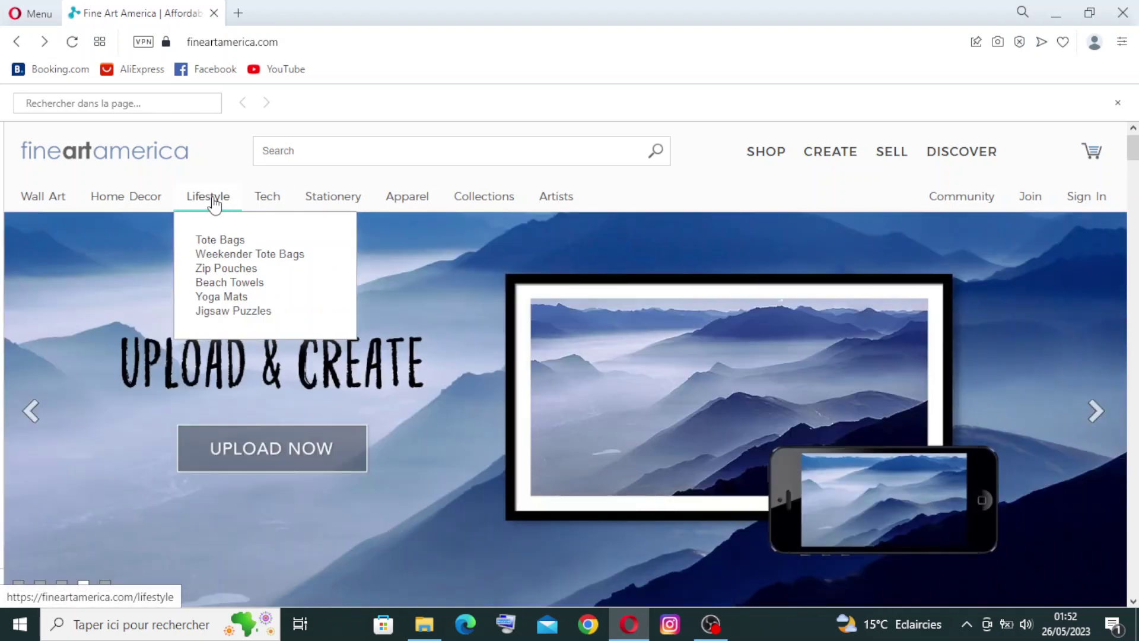
mouse_move(158, 198)
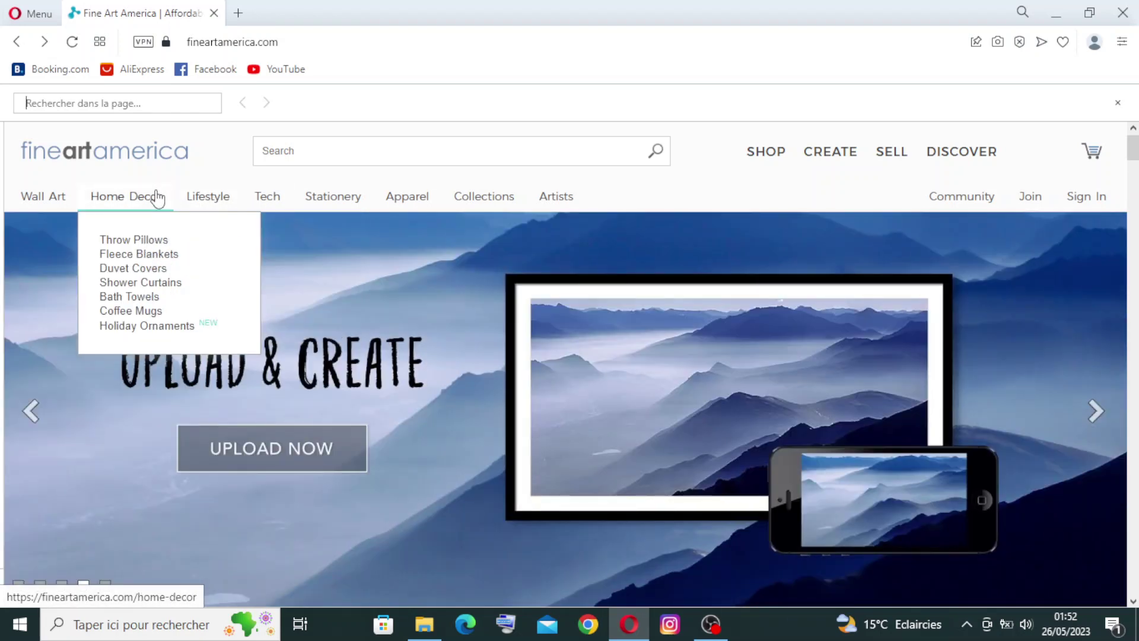
mouse_move(51, 203)
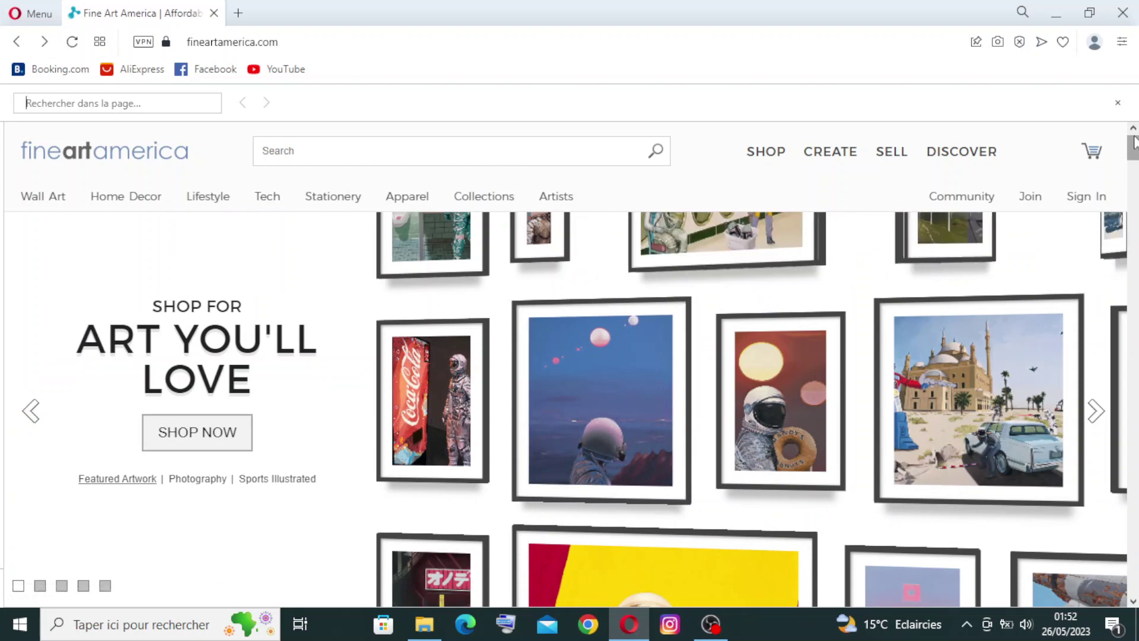
scroll(1134, 151, down, 3)
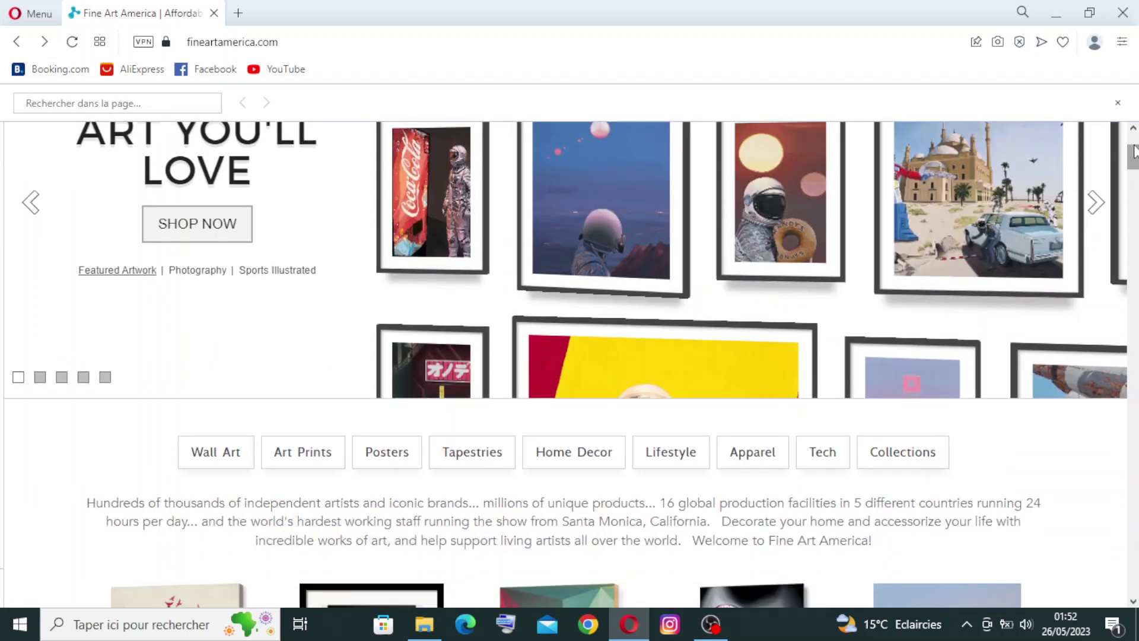
scroll(1134, 152, down, 1)
scroll(565, 364, down, 5)
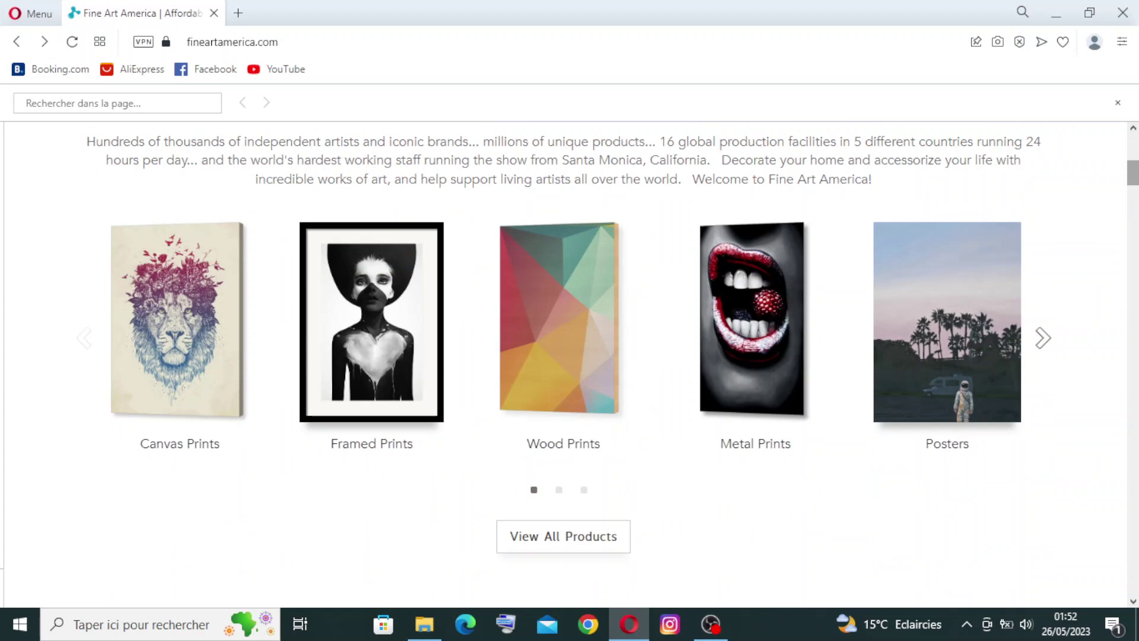
scroll(1134, 164, up, 6)
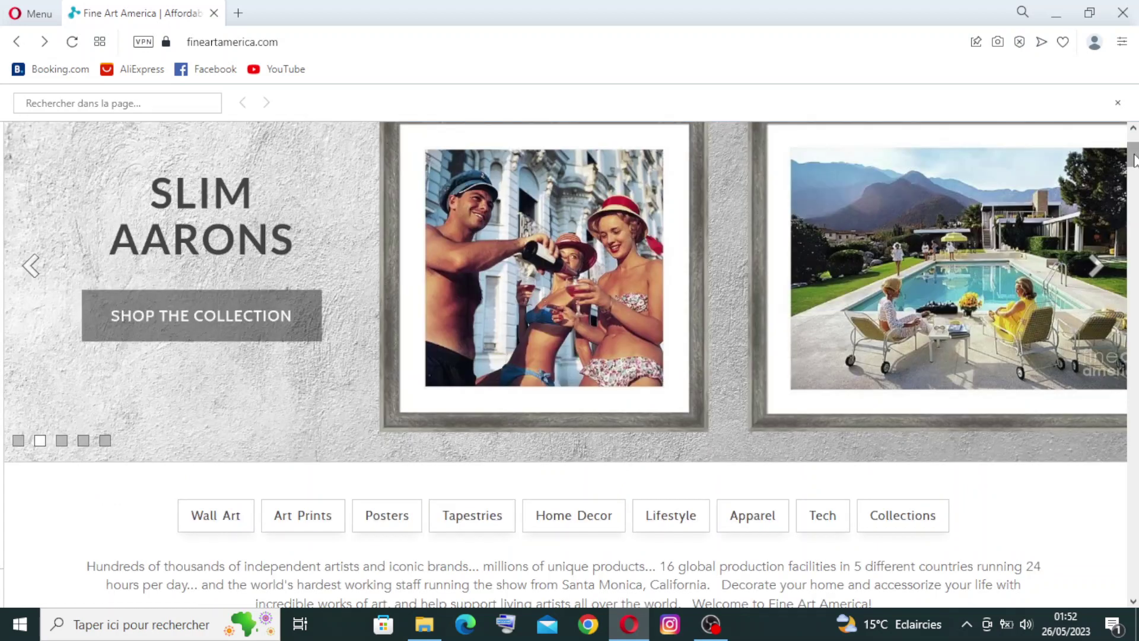
scroll(1134, 159, down, 2)
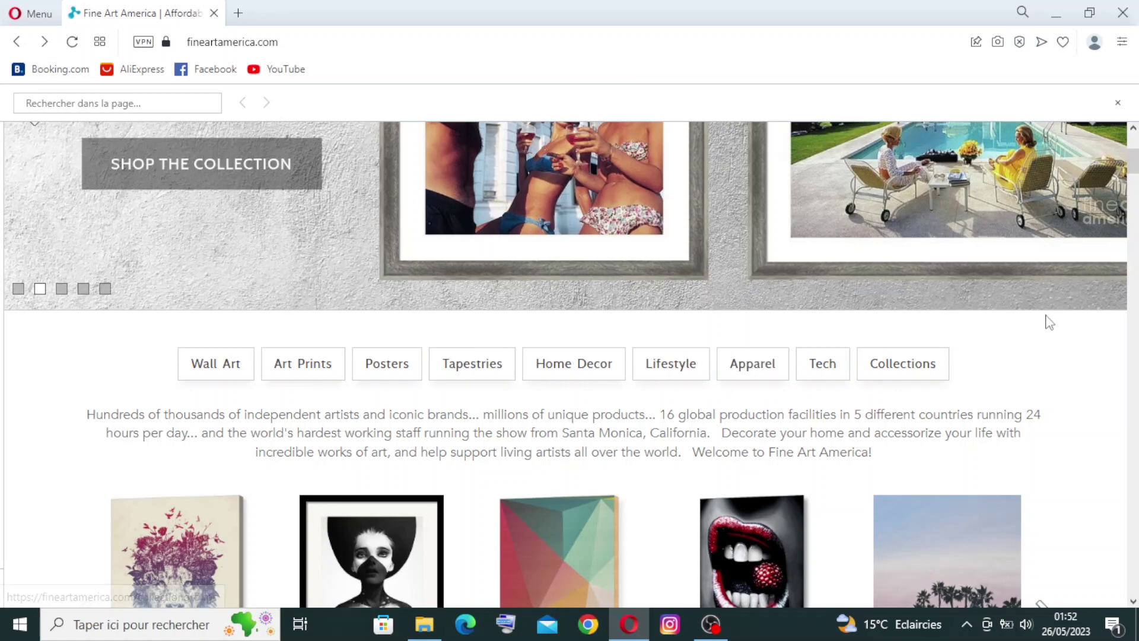
scroll(1135, 165, up, 4)
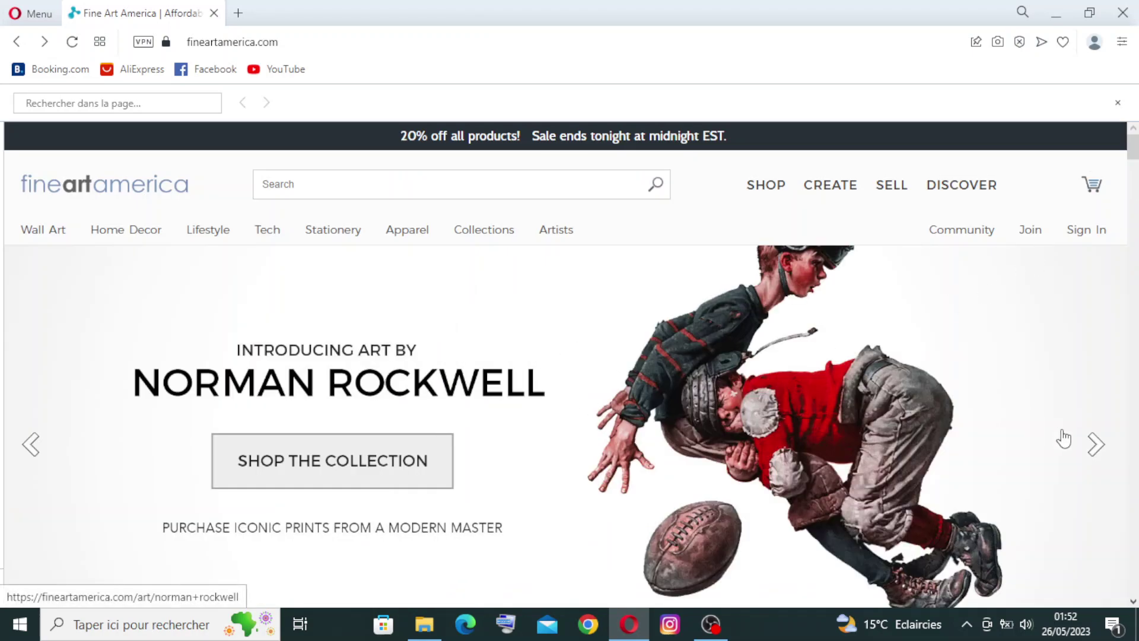
click(1095, 445)
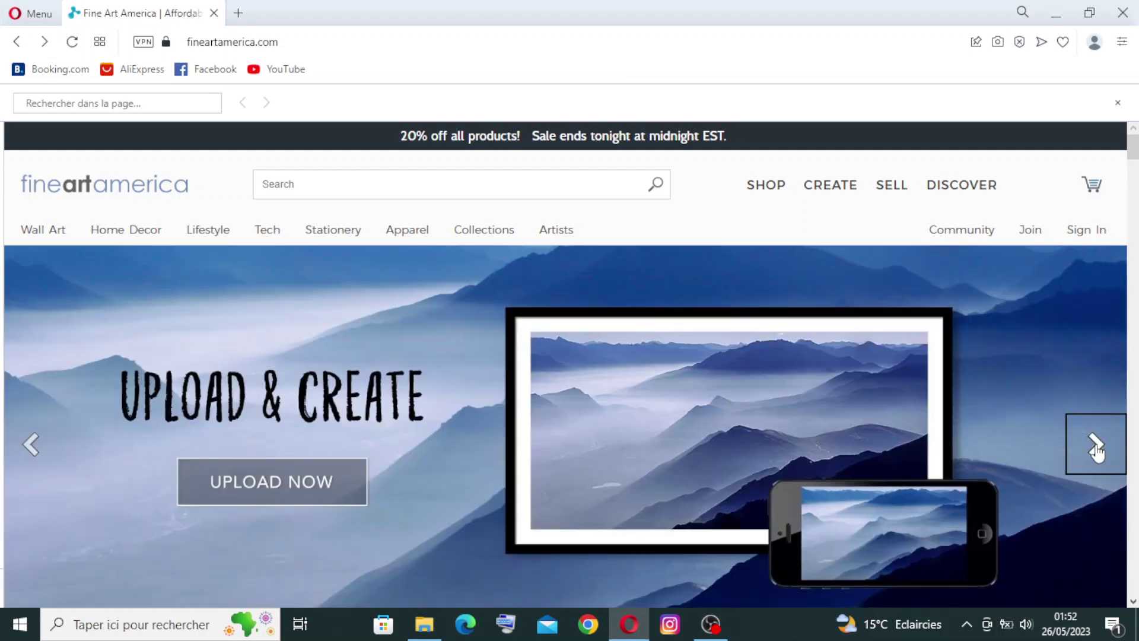
click(1096, 450)
click(1097, 450)
click(1098, 452)
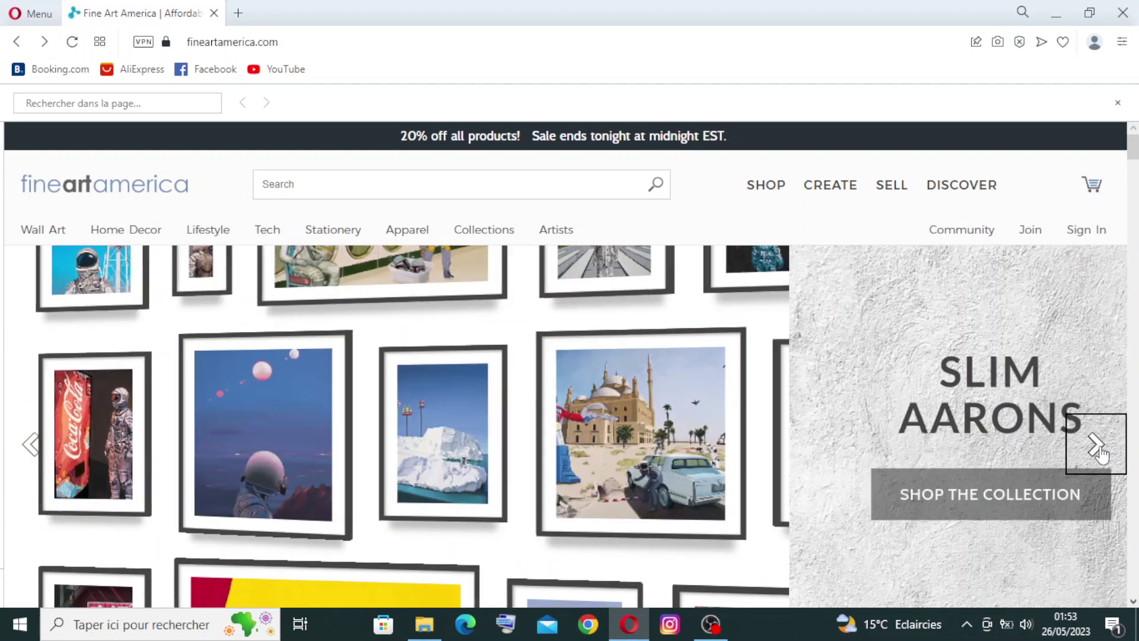
click(1097, 448)
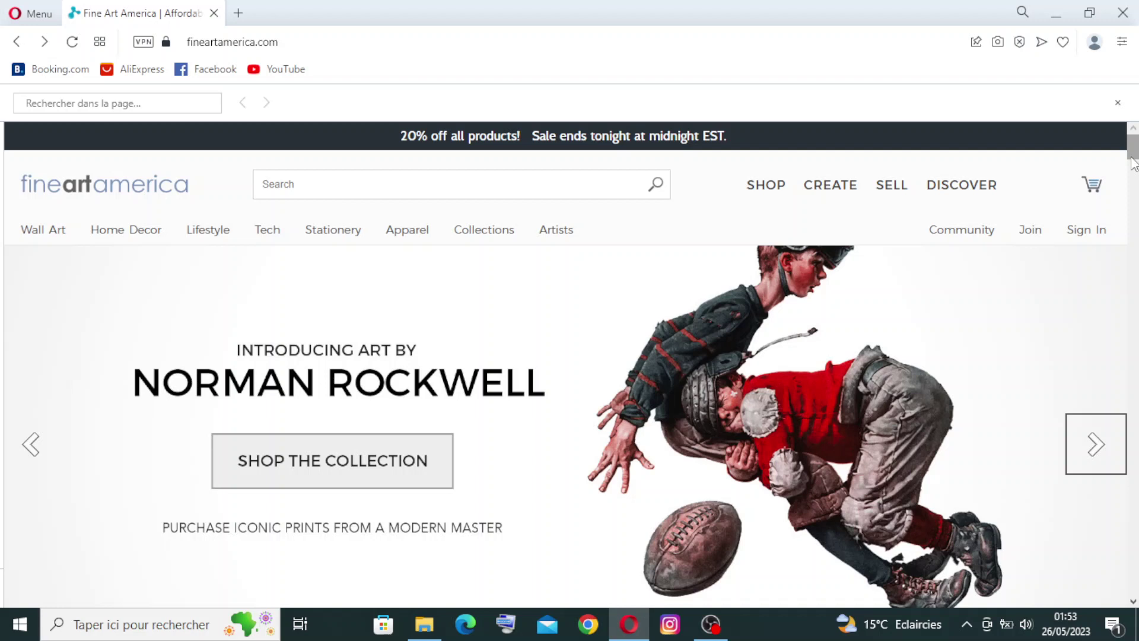
scroll(1132, 159, down, 1)
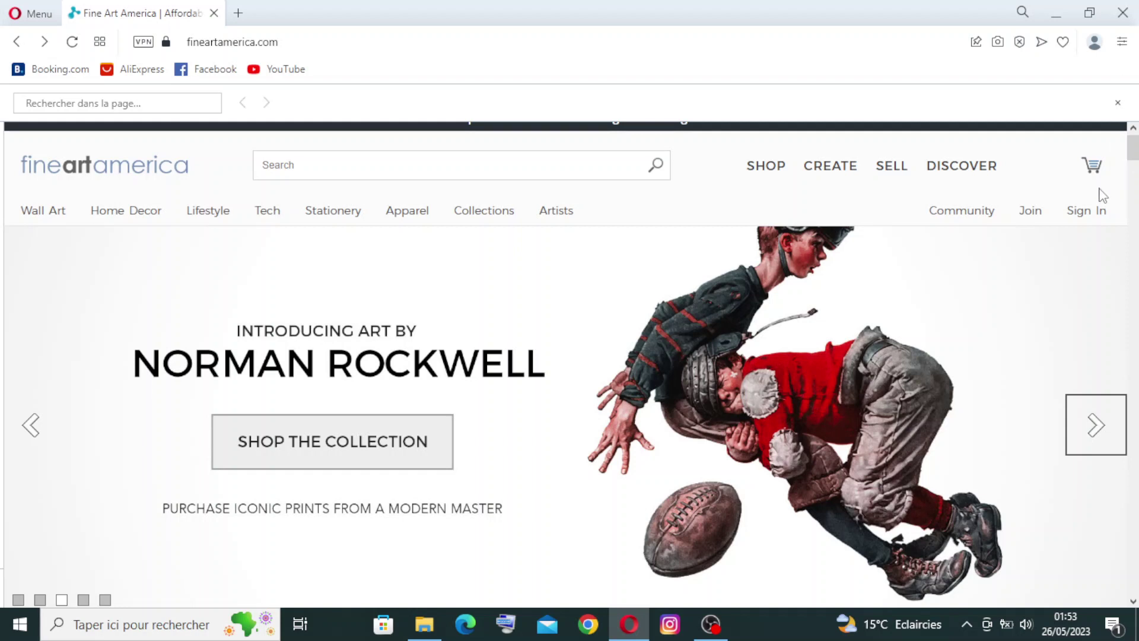
click(1094, 221)
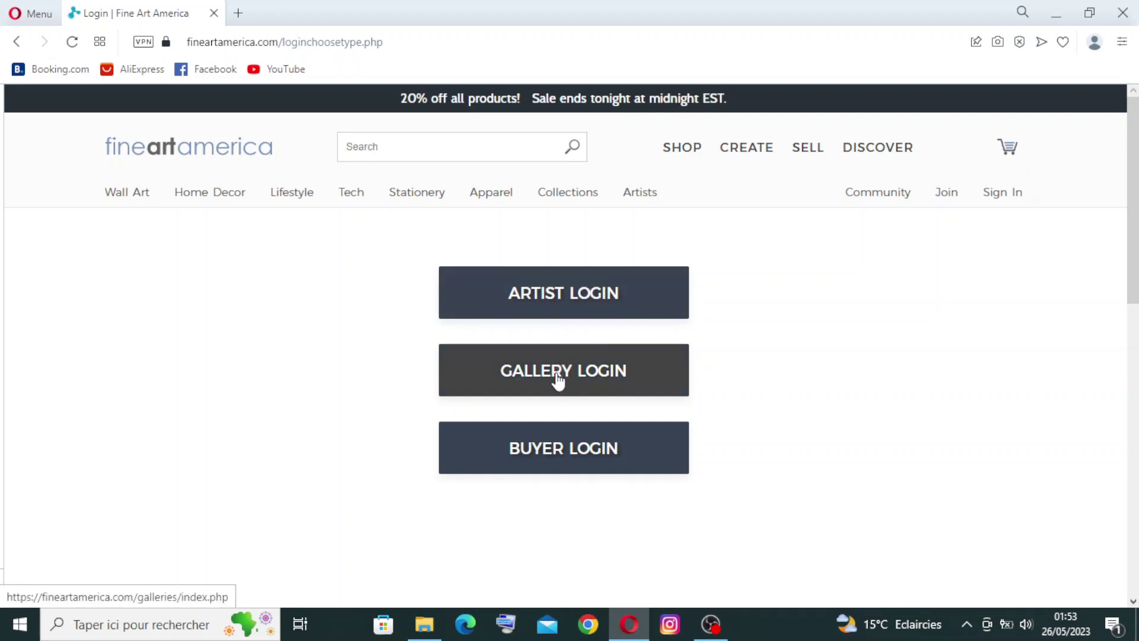
click(532, 305)
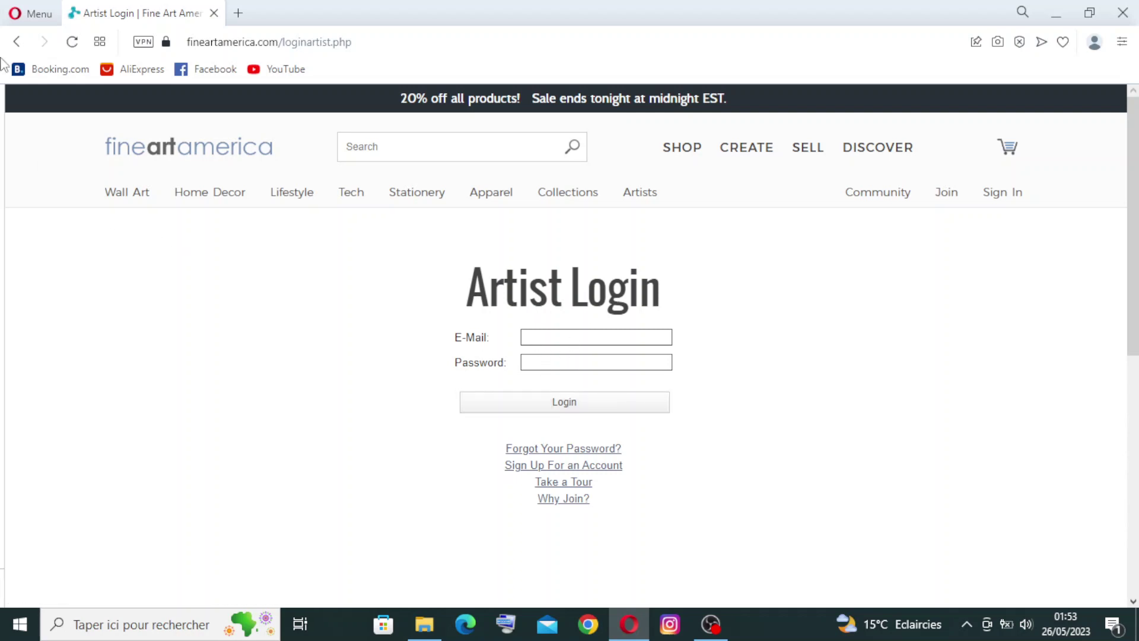
click(16, 41)
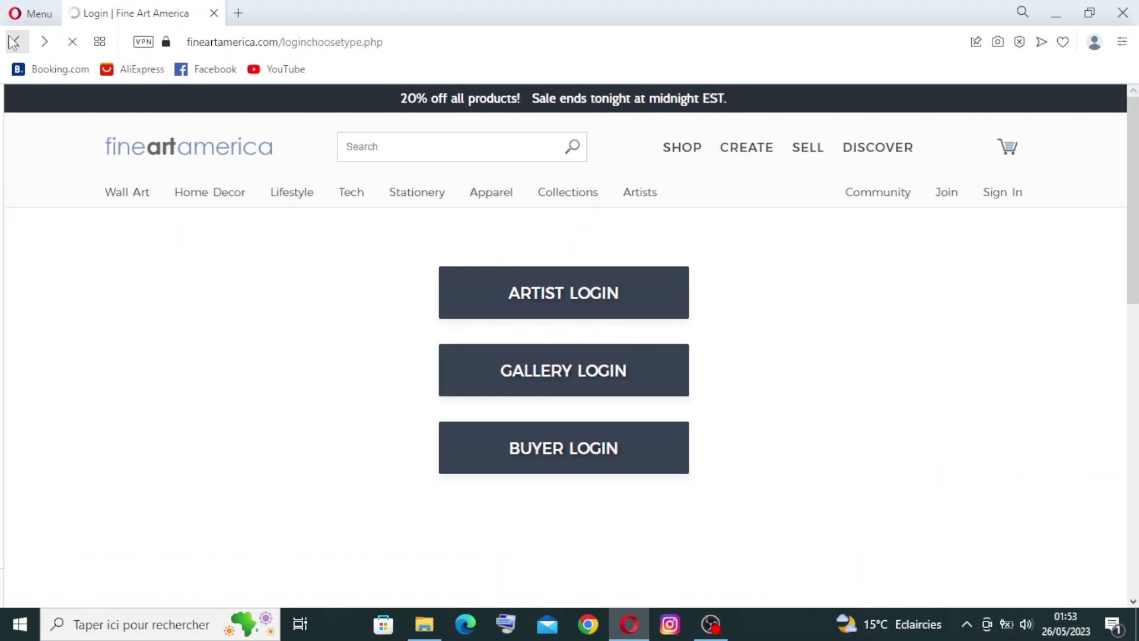
click(13, 41)
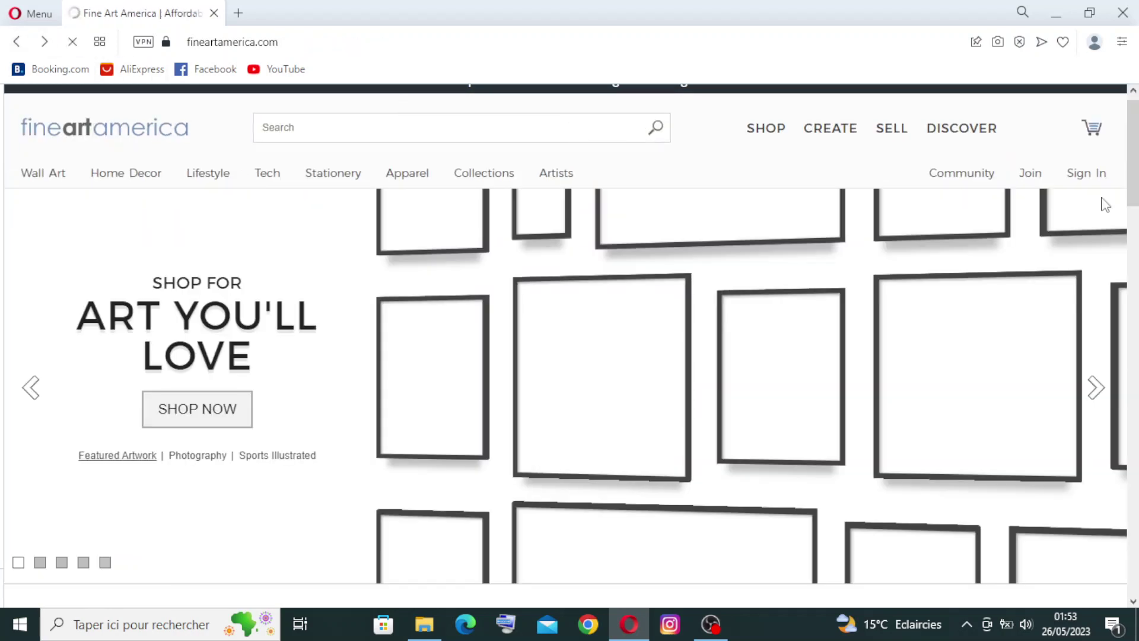
Step: Open the find-in-page bar, scroll down the homepage, and jump back to the top
key(ctrl+f)
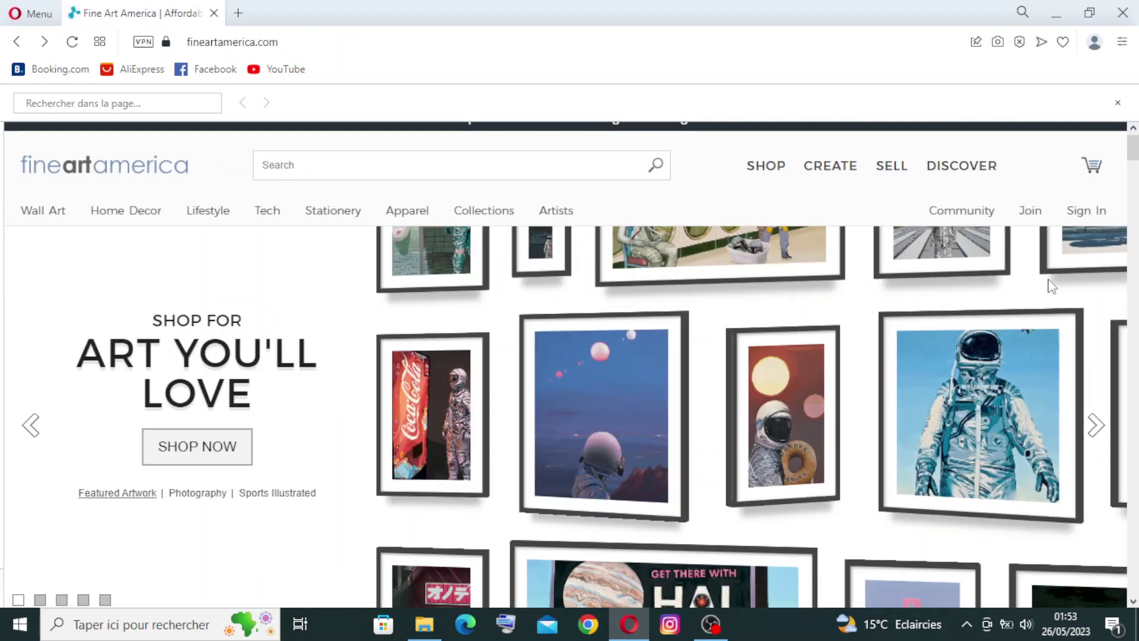
scroll(567, 365, down, 10)
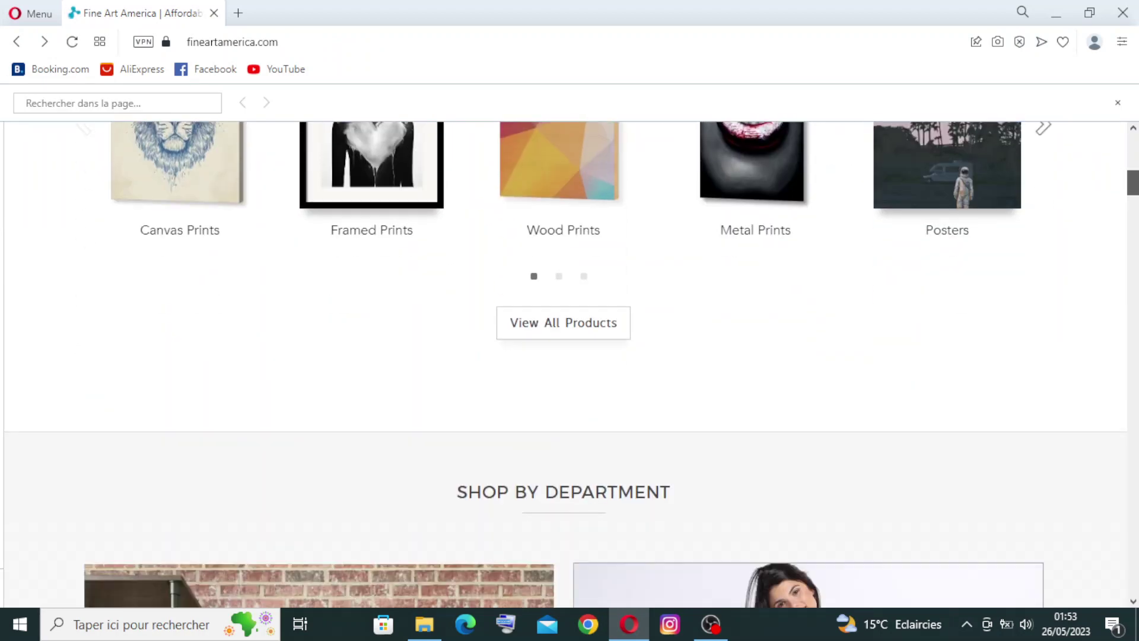
scroll(567, 364, down, 2)
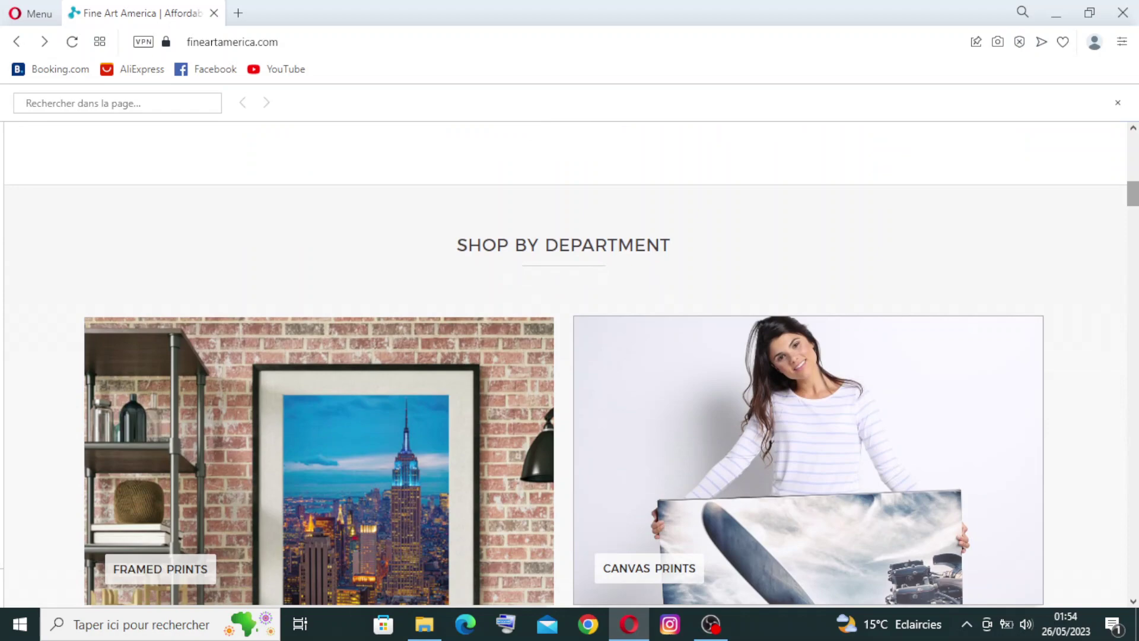
scroll(563, 365, down, 15)
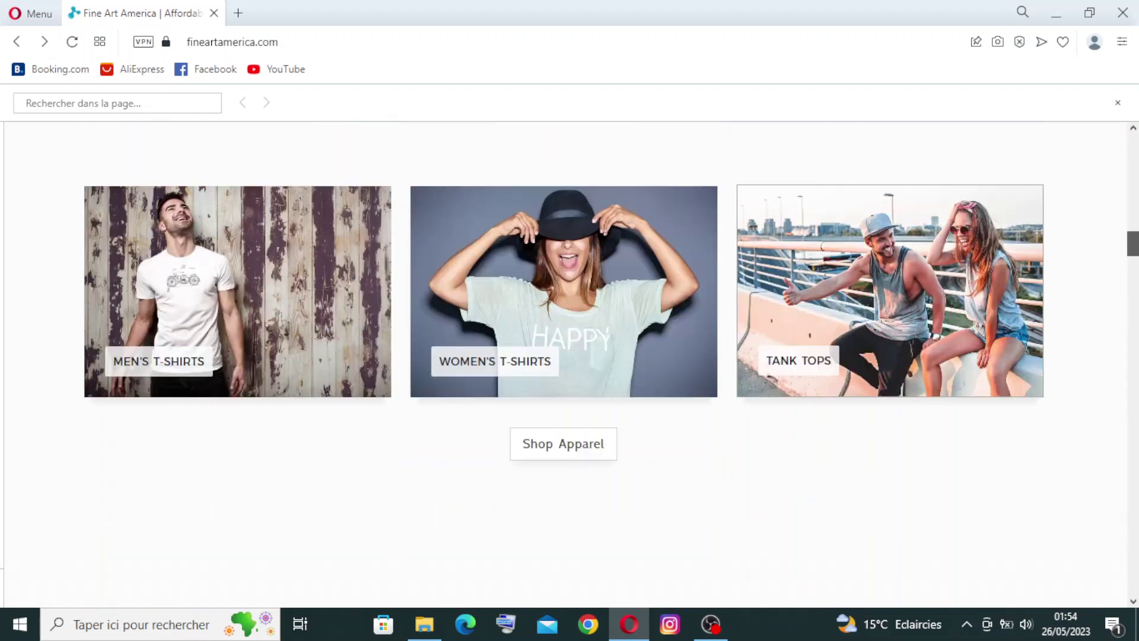
scroll(564, 364, down, 3)
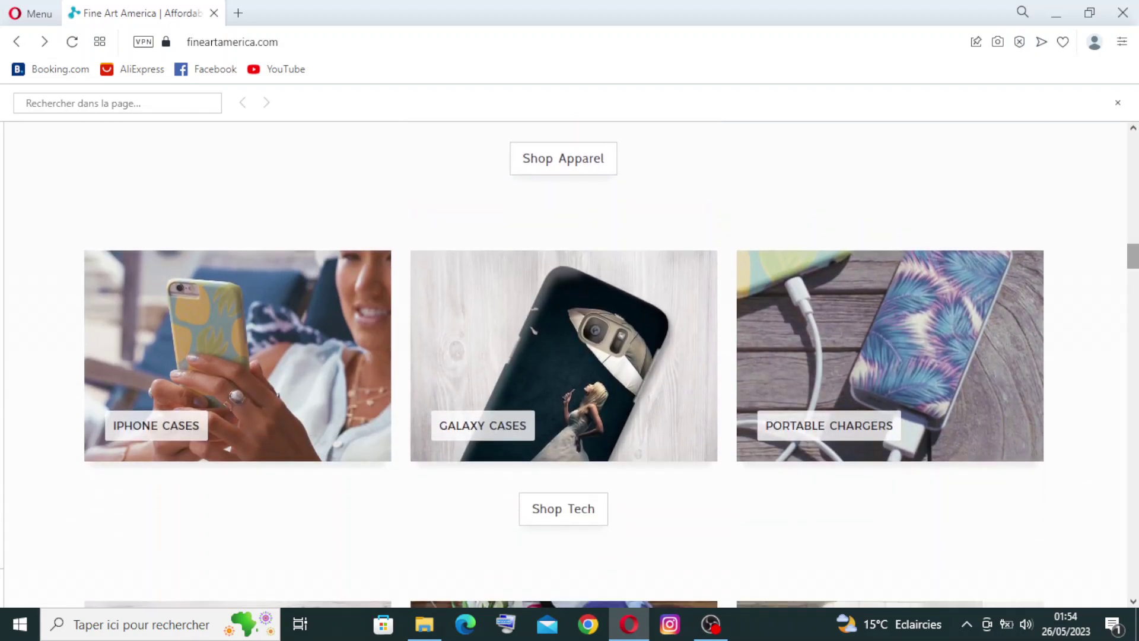
key(Home)
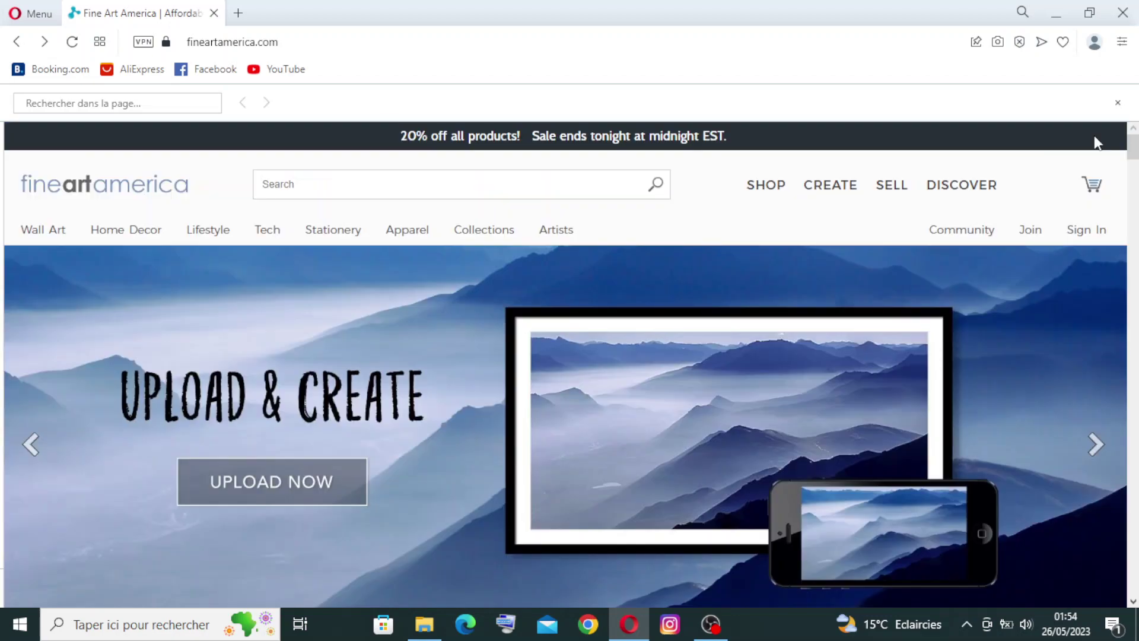
Step: Show the Artists menu, then scroll down to the 5+ million products statistics section
mouse_move(641, 234)
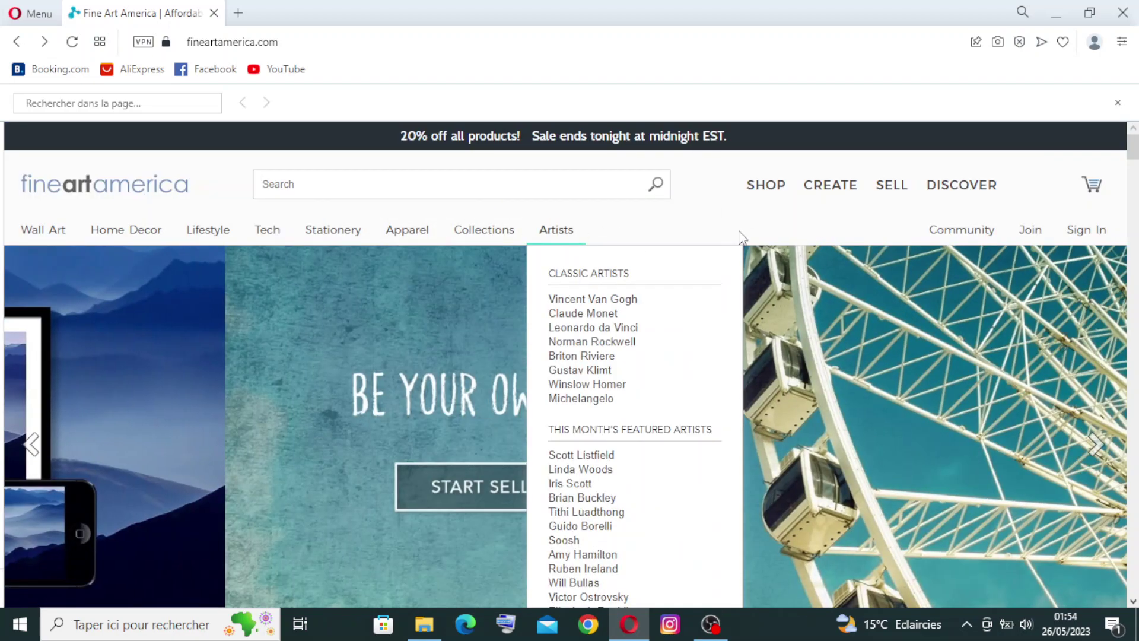
scroll(1130, 149, down, 2)
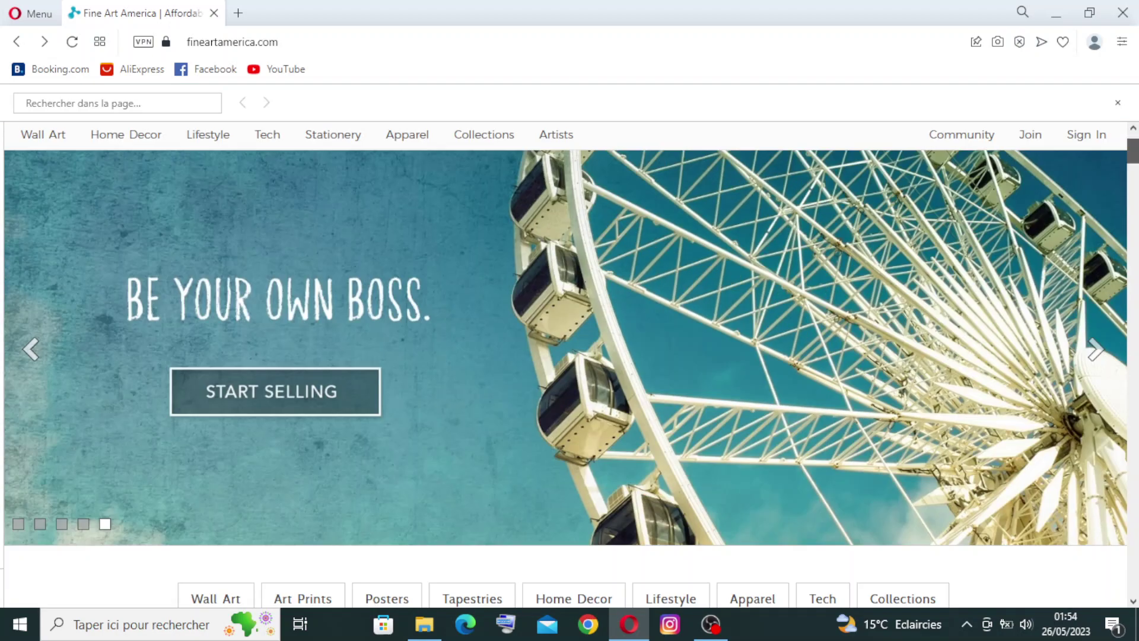
scroll(570, 365, down, 15)
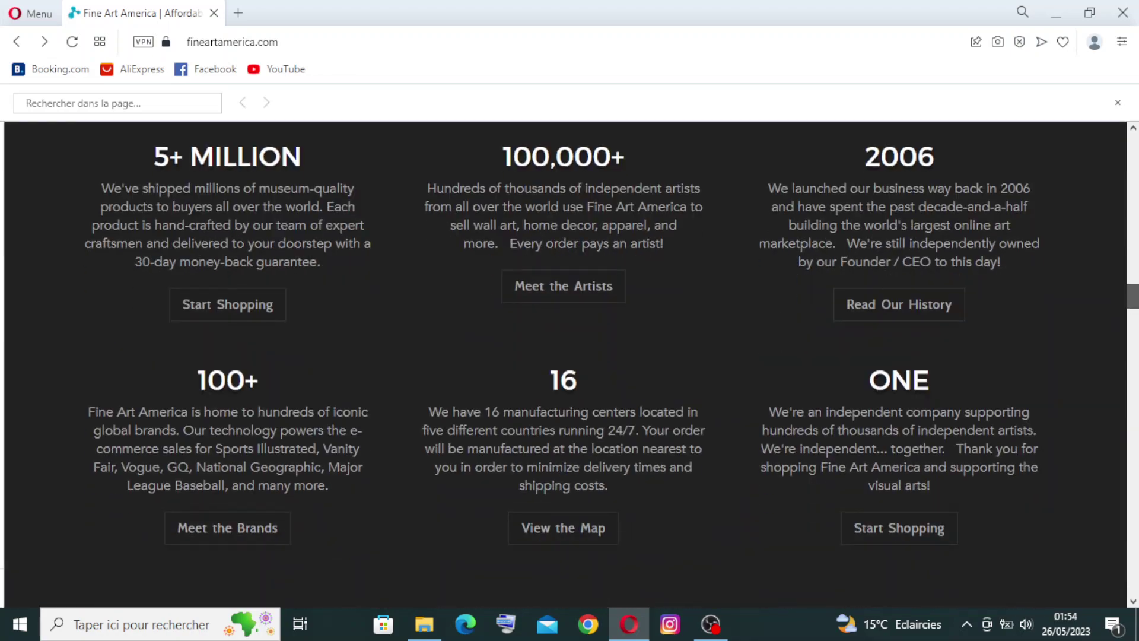
scroll(1137, 302, down, 8)
scroll(1136, 303, up, 10)
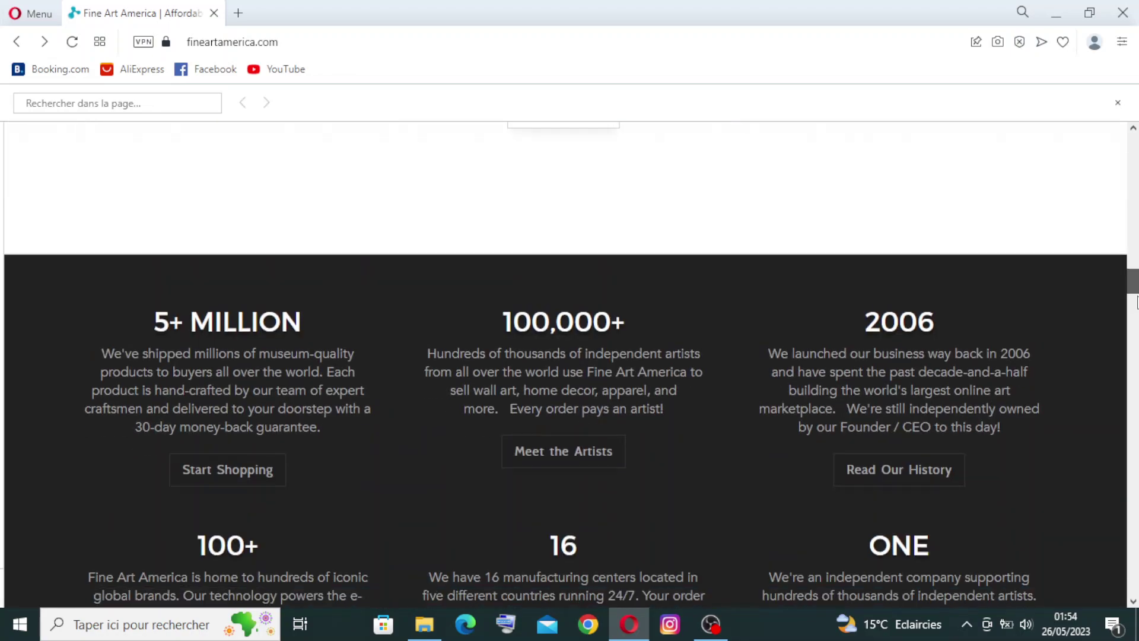
scroll(1136, 302, down, 1)
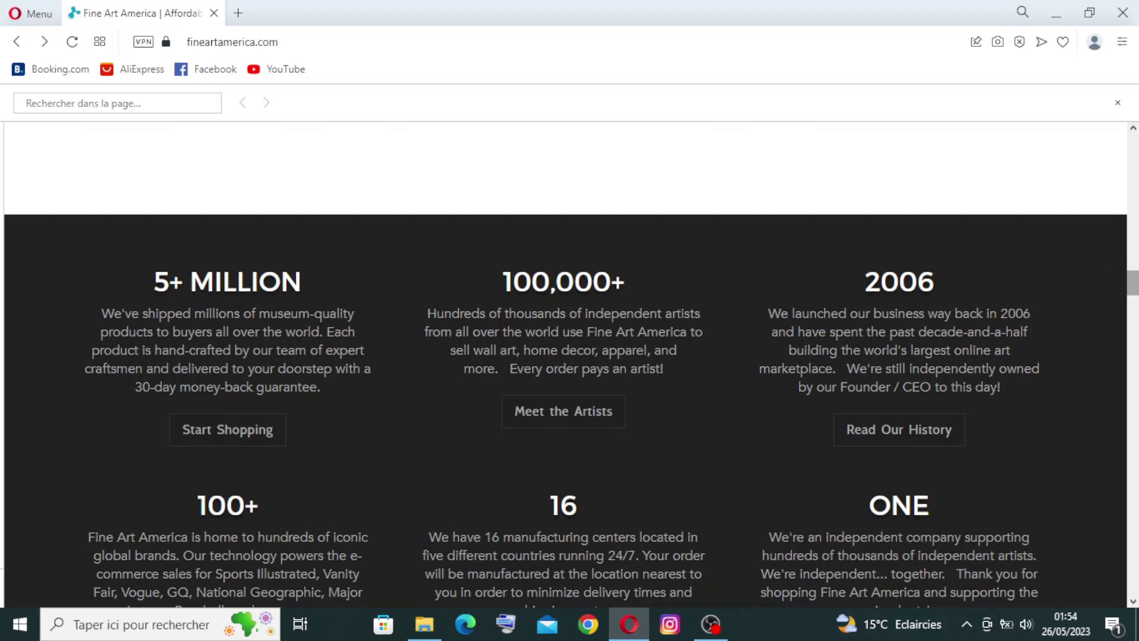
Step: Scroll past the collections down to the Meet the Artists profile grid
scroll(569, 365, down, 10)
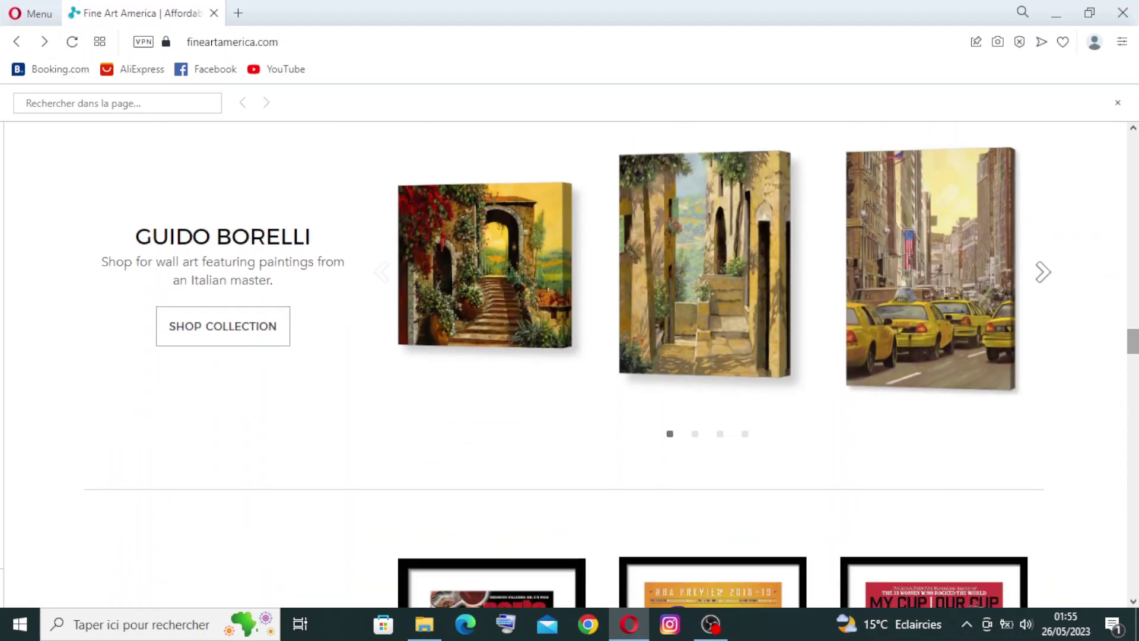
scroll(302, 129, down, 6)
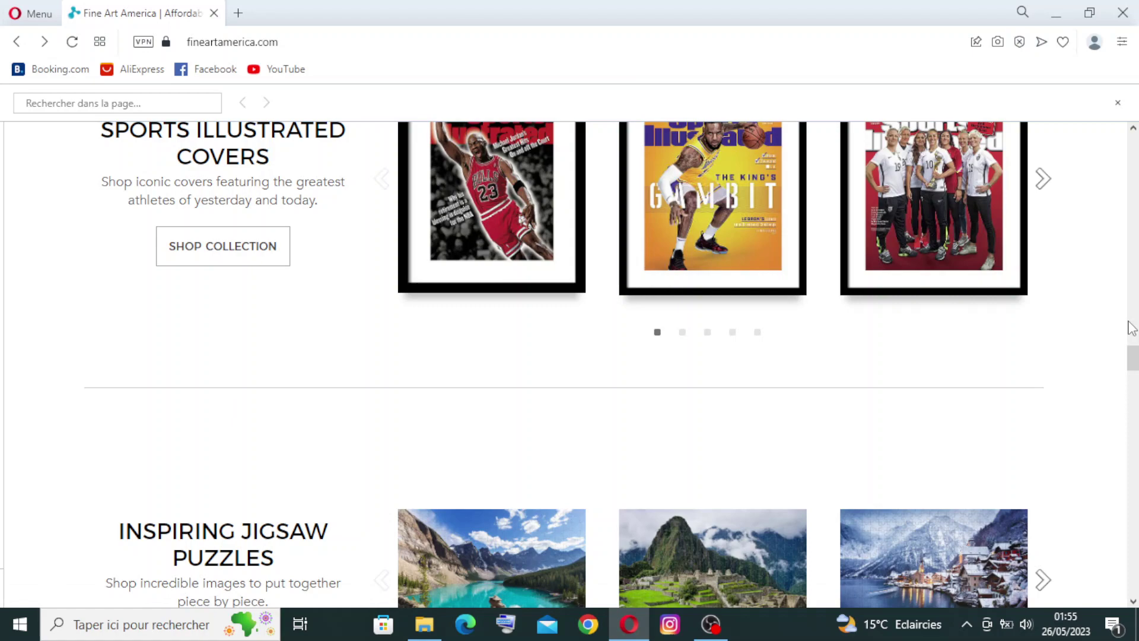
drag(1134, 368, 1134, 534)
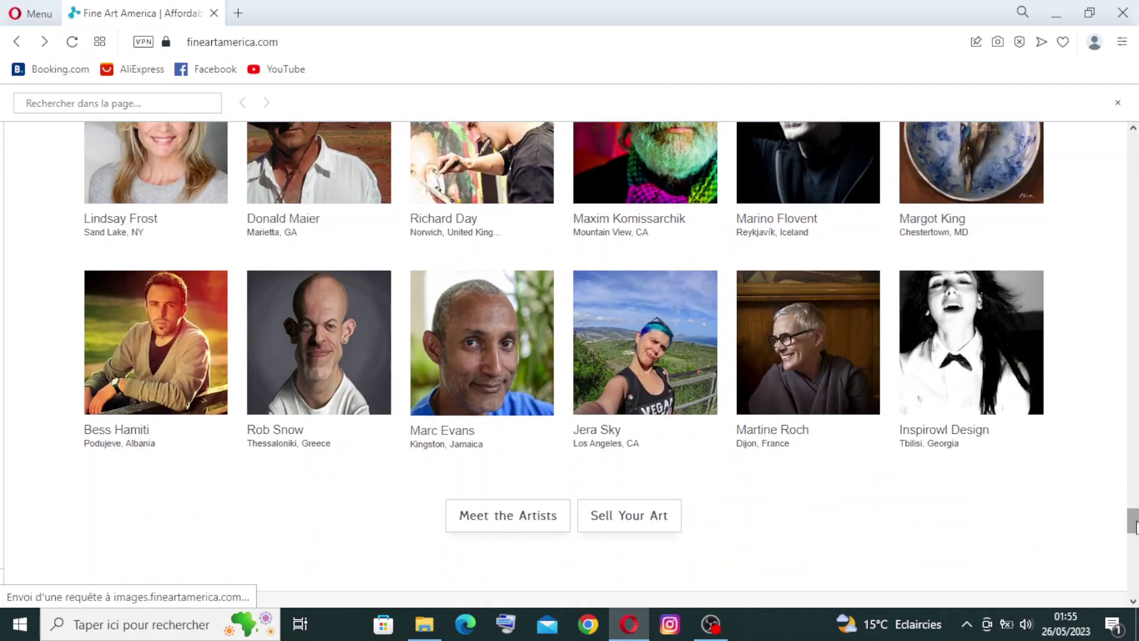